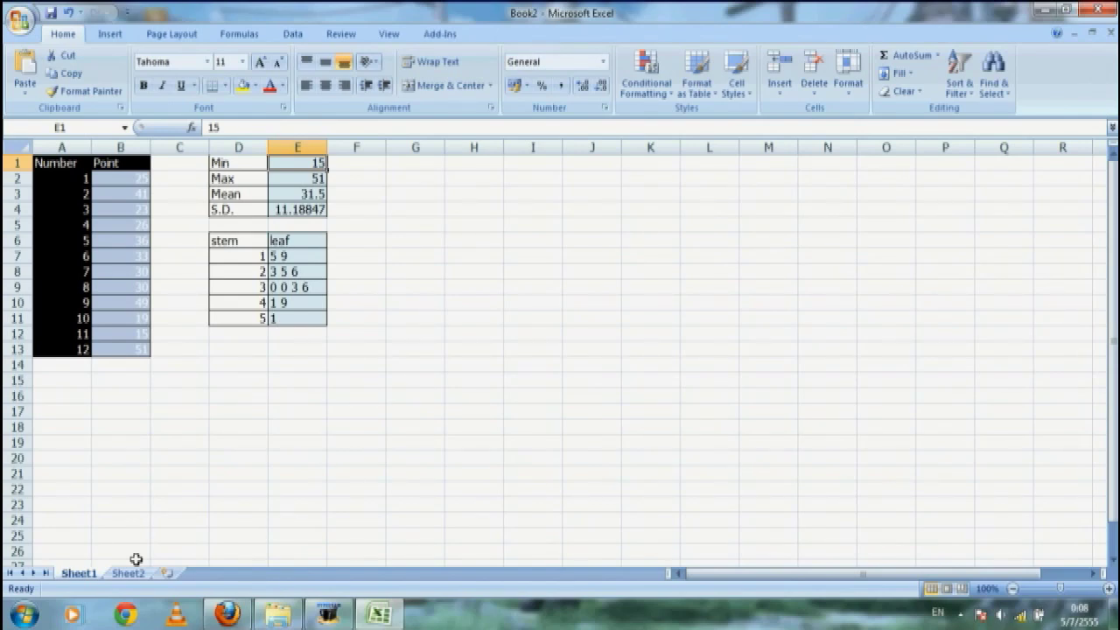
On Sheet2, calculate the minimum of the Point values in B2:B13 with the MIN function in cell E1.
left_click(129, 572)
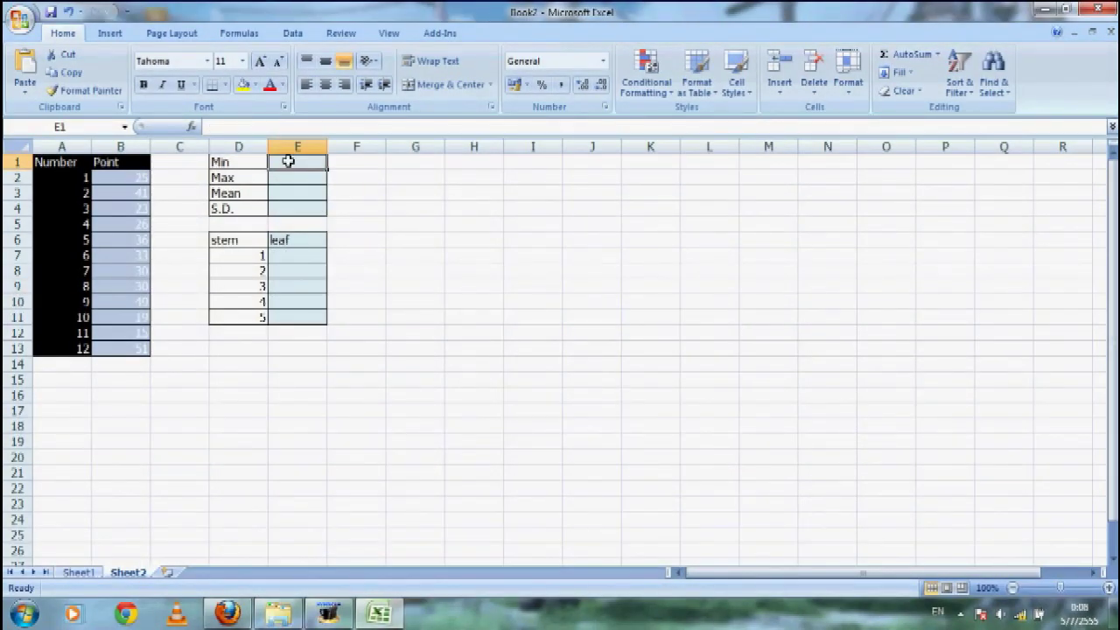
type("=")
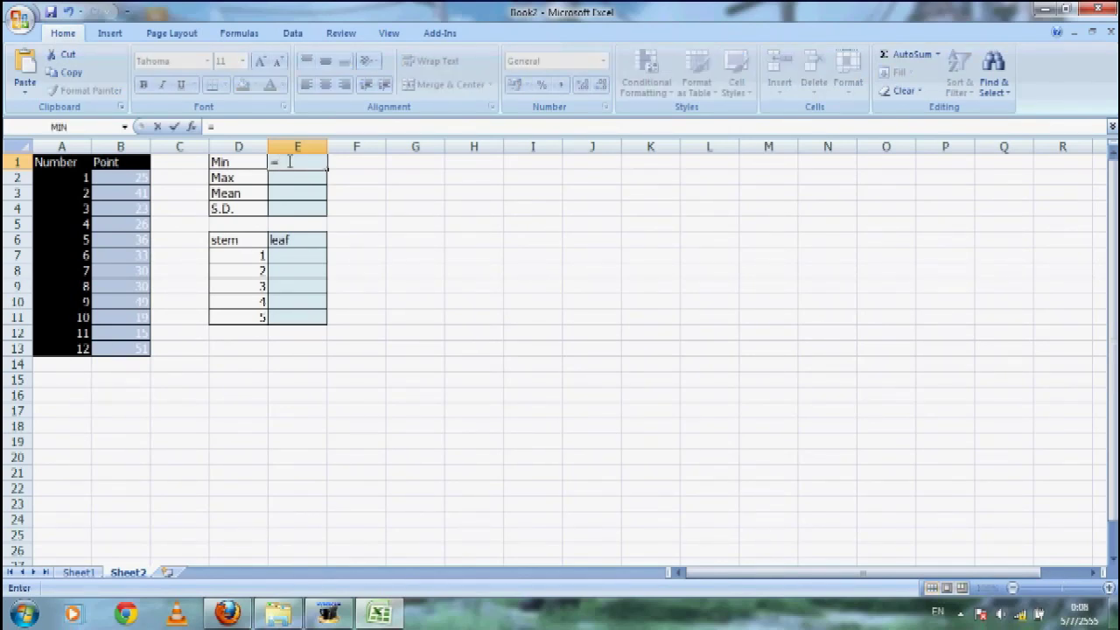
type("M")
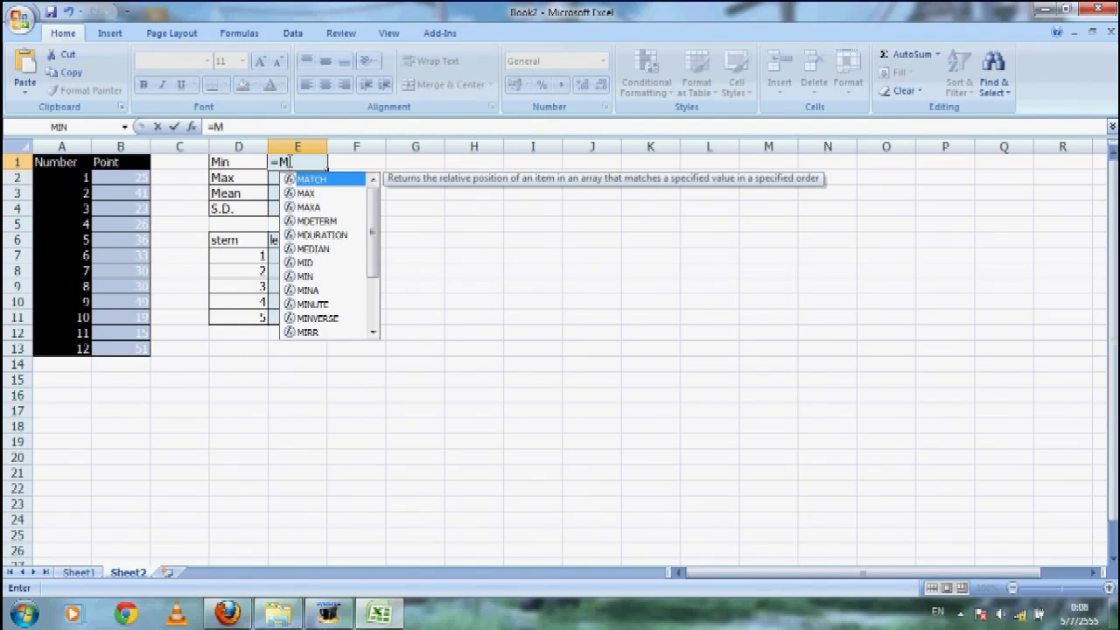
type("I")
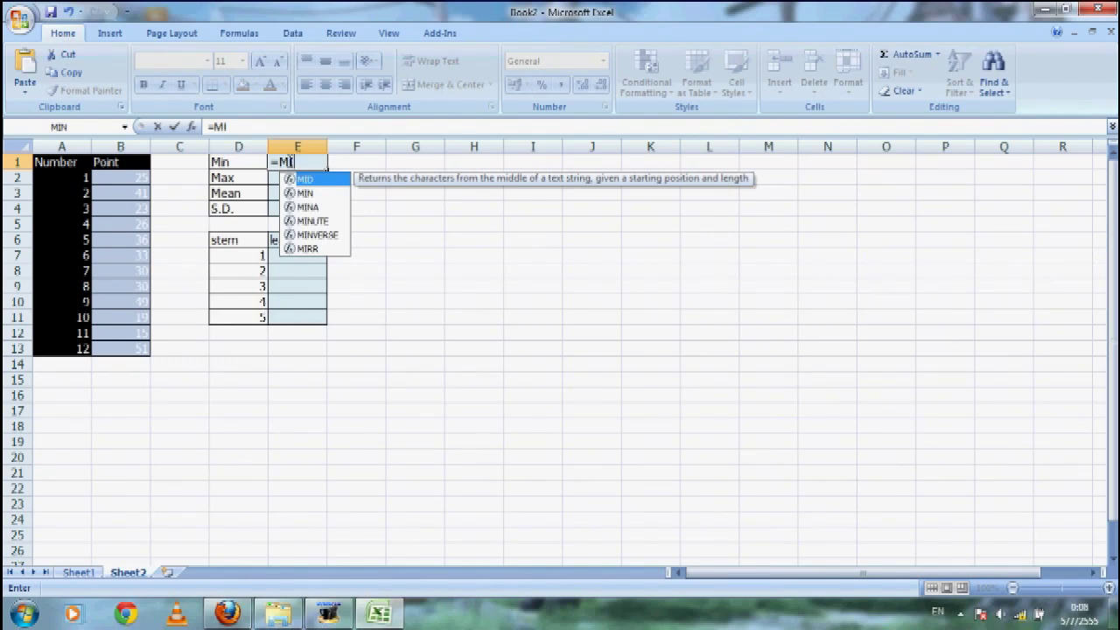
left_click(306, 194)
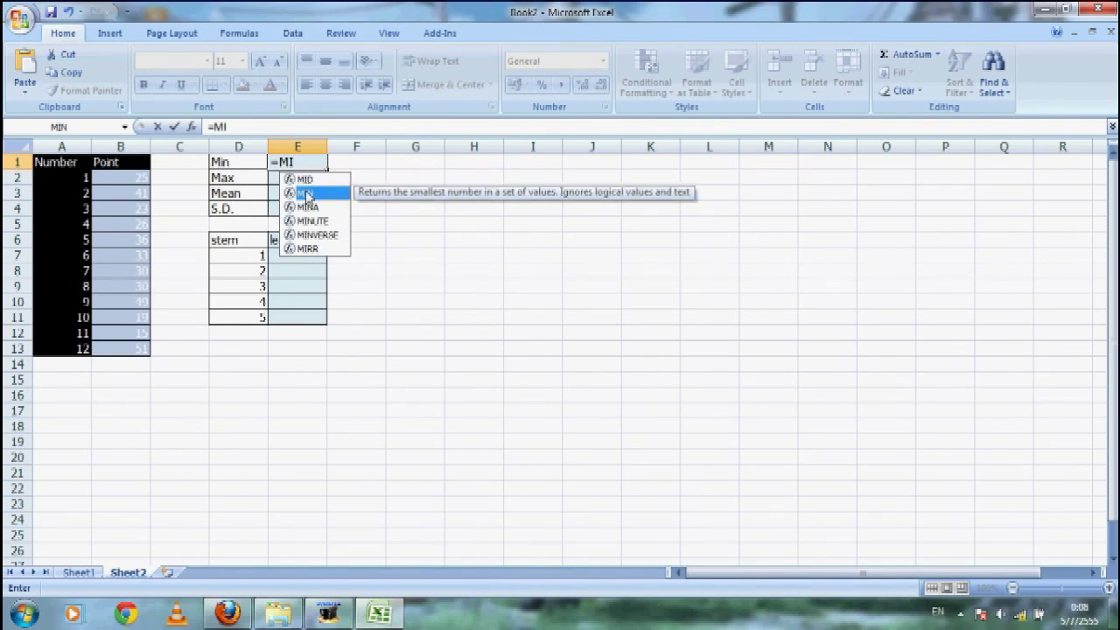
double_click(306, 193)
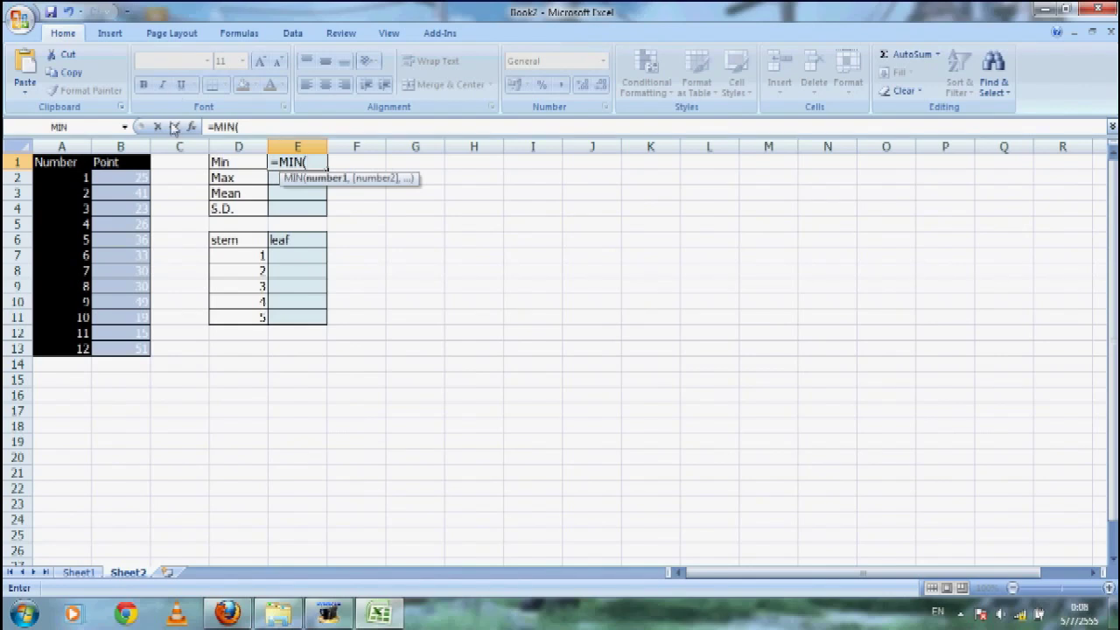
left_click_drag(127, 177, 150, 348)
key("Return")
Calculate the maximum of the Point values in cell E2 with =MAX($B$2:$B$13), using an absolute range.
type("=")
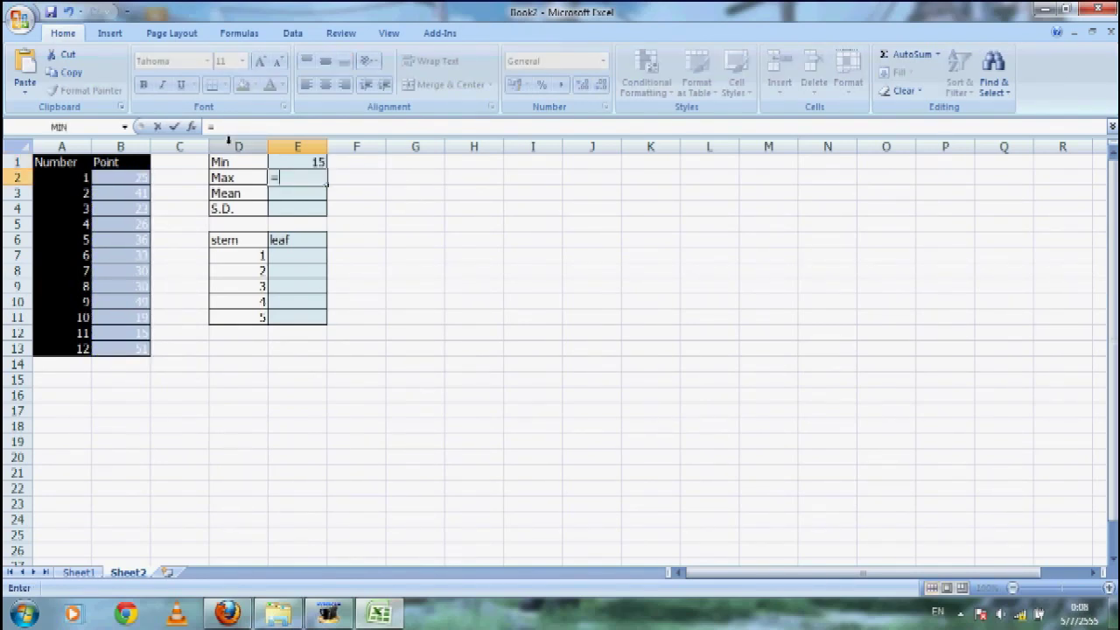
type("M")
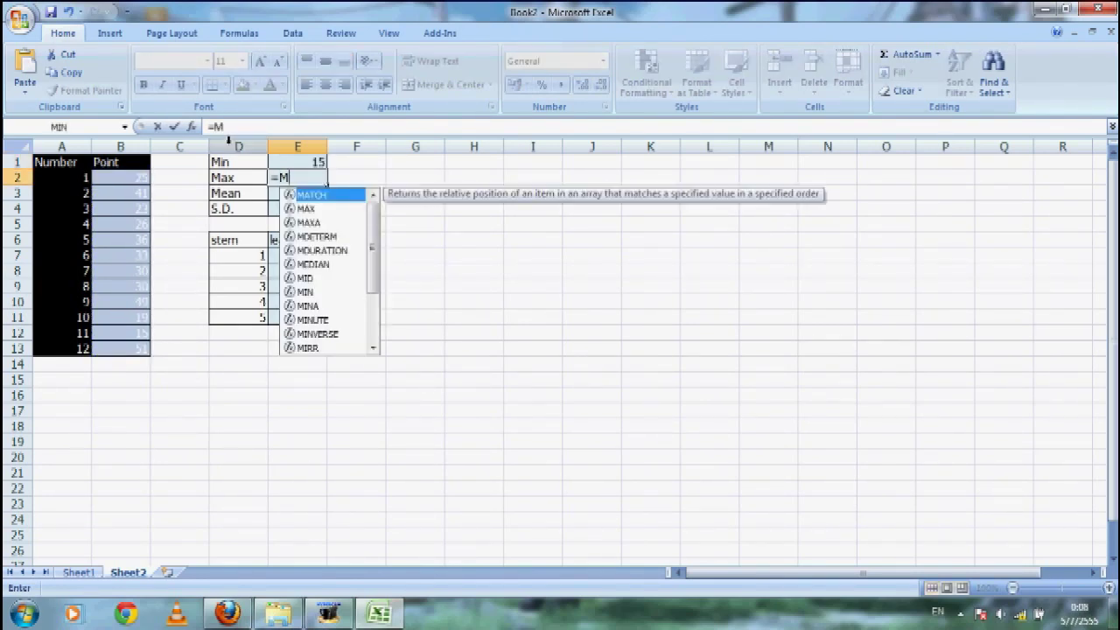
type("A")
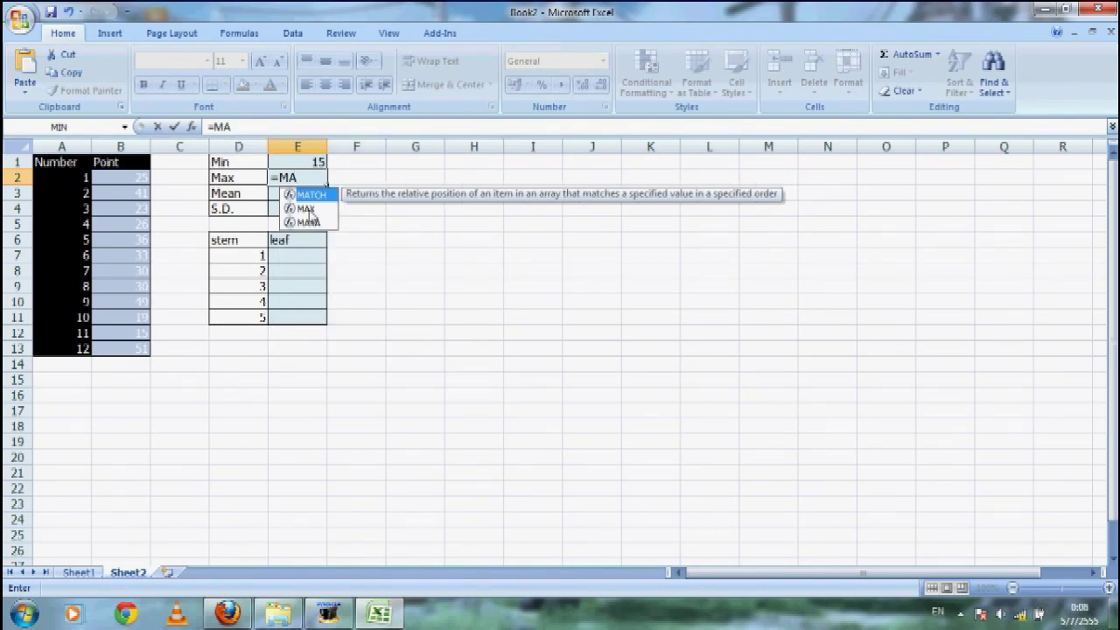
double_click(306, 209)
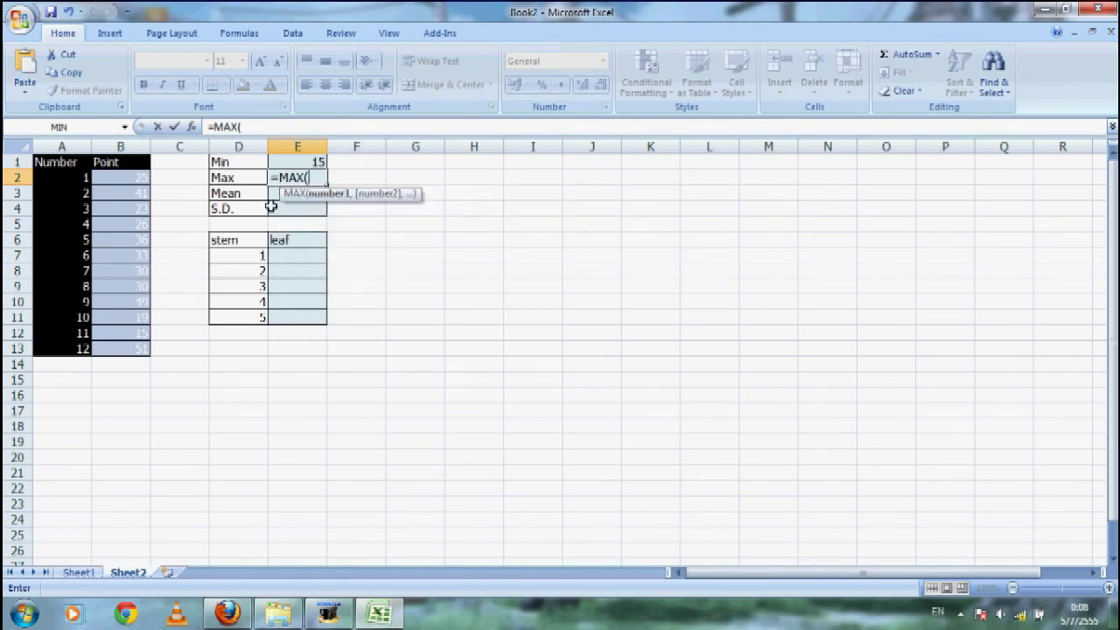
left_click(115, 177)
left_click_drag(114, 178, 140, 348)
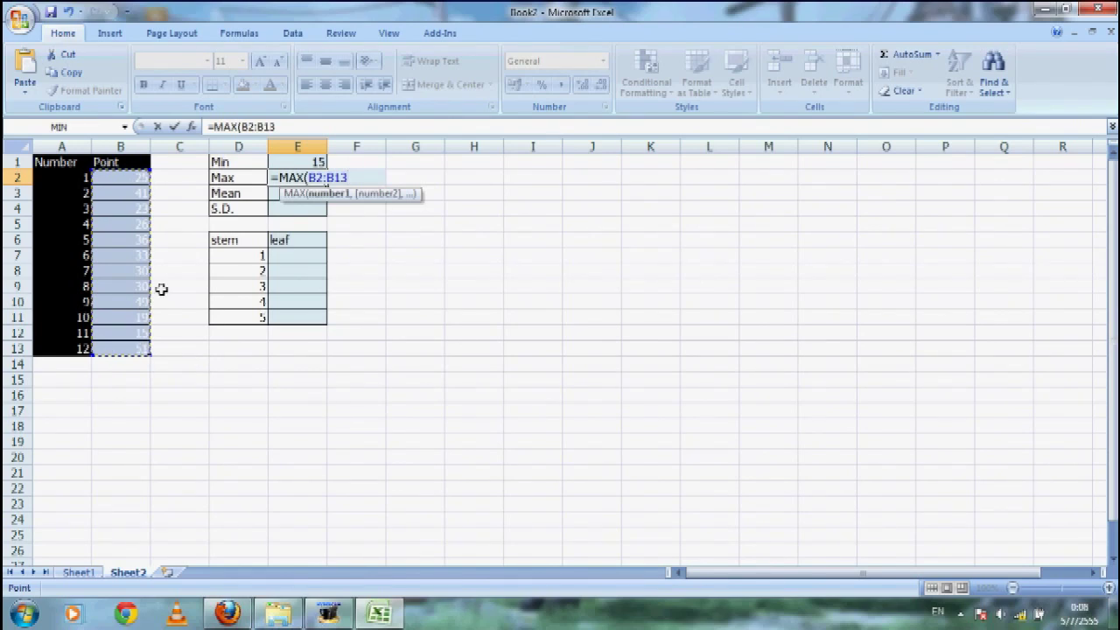
key("F4")
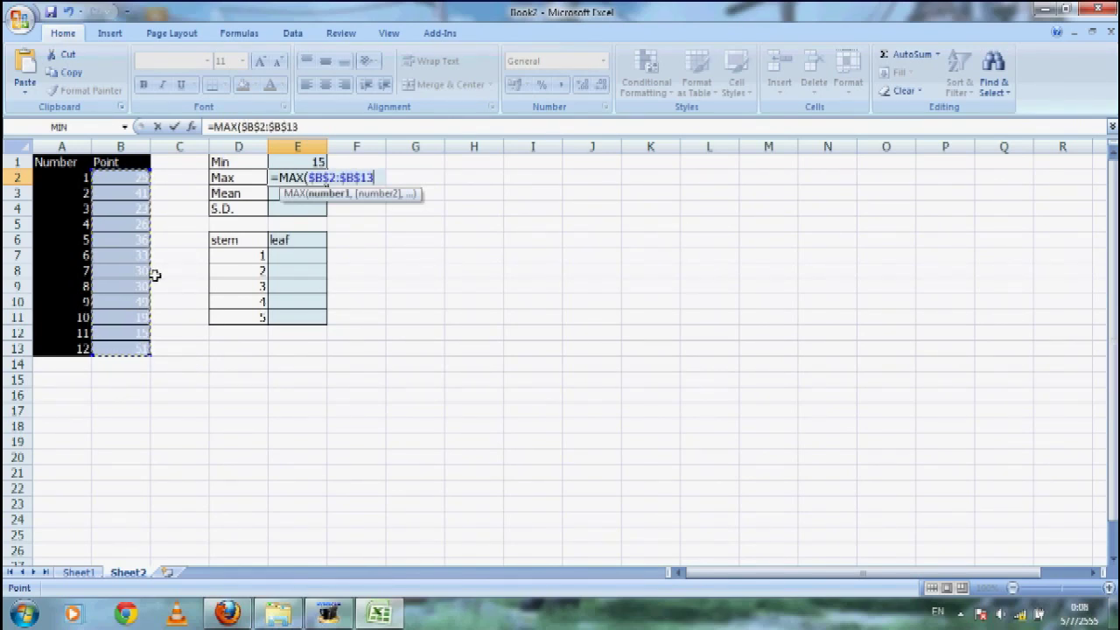
key("Return")
Calculate the mean of the Point values in cell E3 with the AVERAGE function over B2:B13.
type("=")
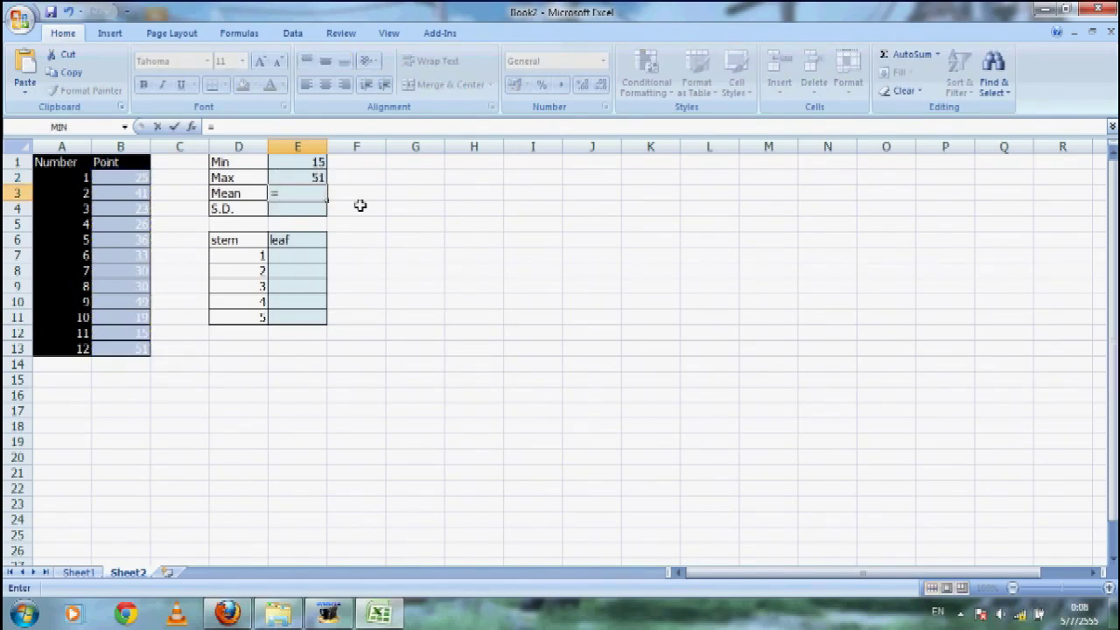
type("A")
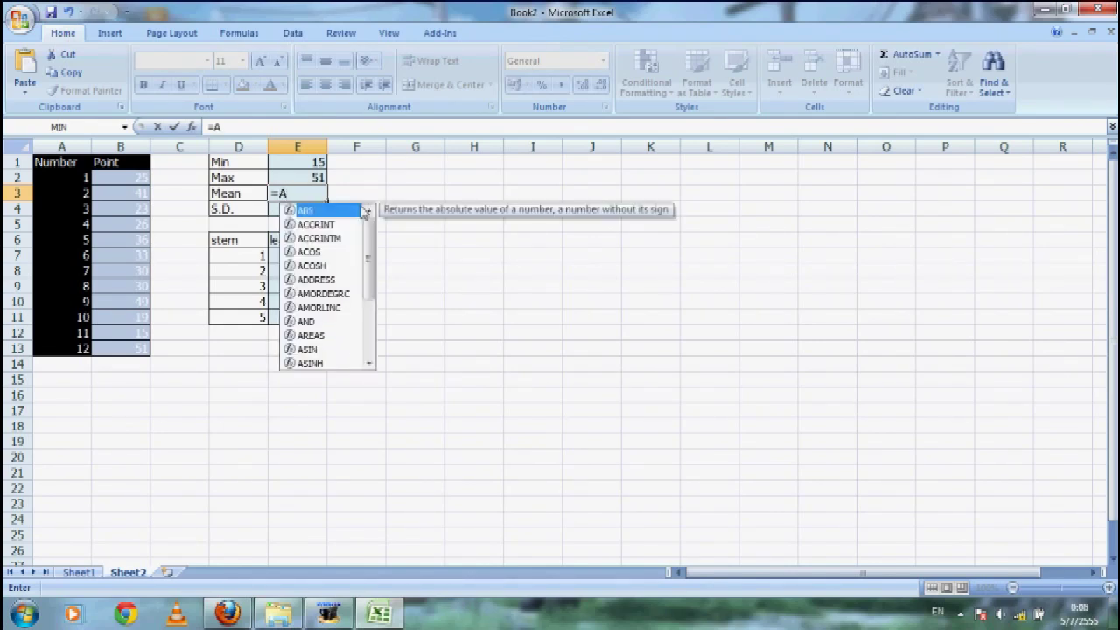
type("V")
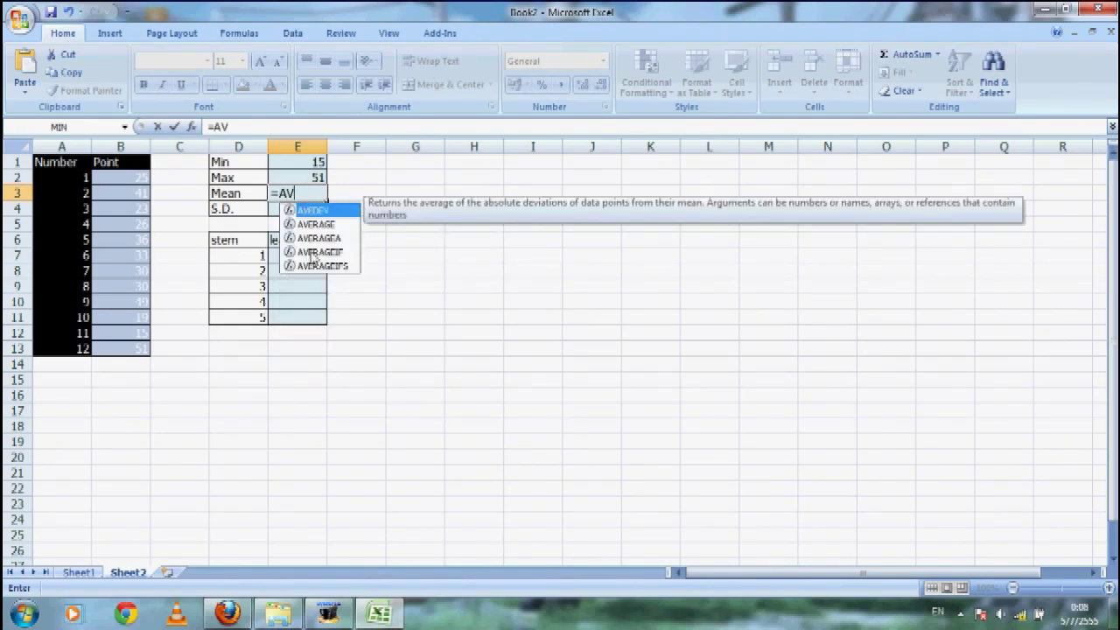
double_click(313, 226)
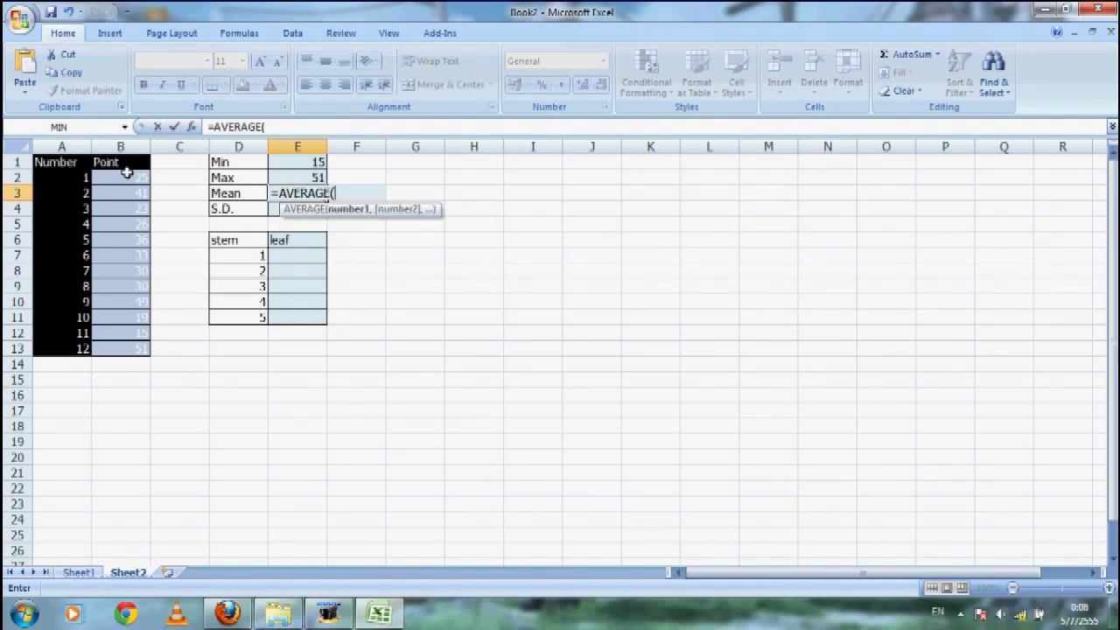
left_click(133, 181)
left_click_drag(133, 181, 132, 343)
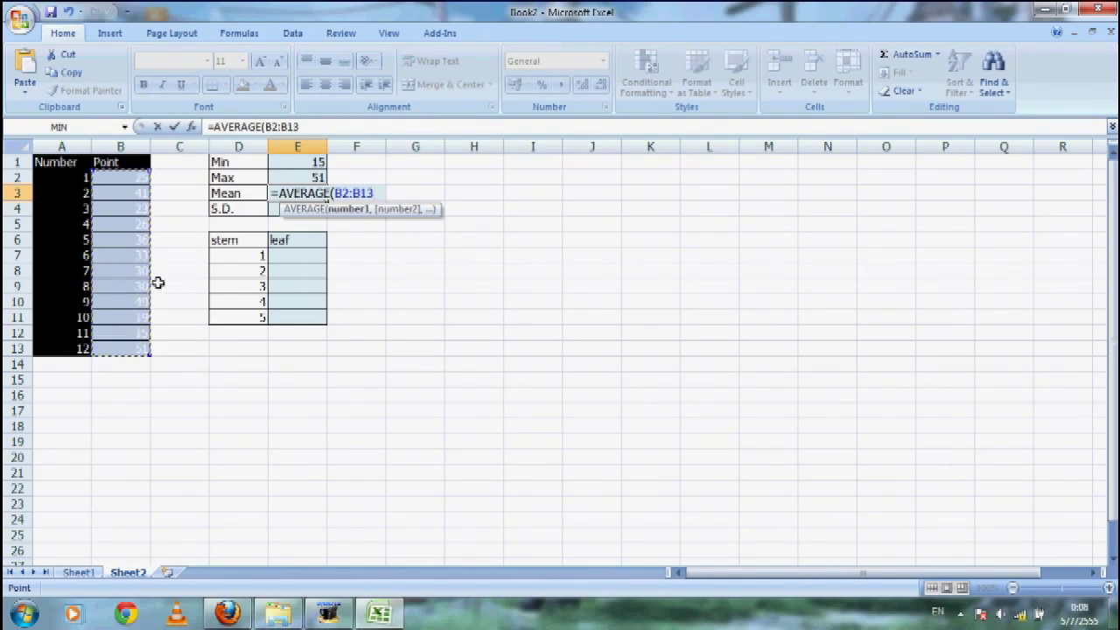
key("Return")
Calculate the standard deviation of the Point values in cell E4 with STDEV over the absolute range $B$2:$B$13.
left_click(233, 127)
type("=")
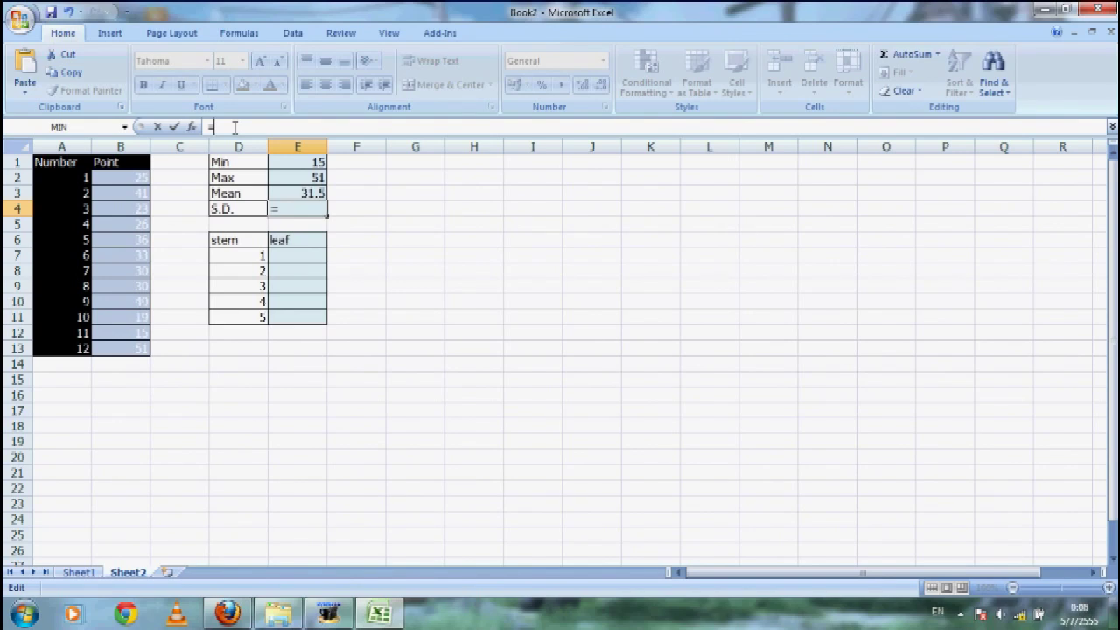
type("S")
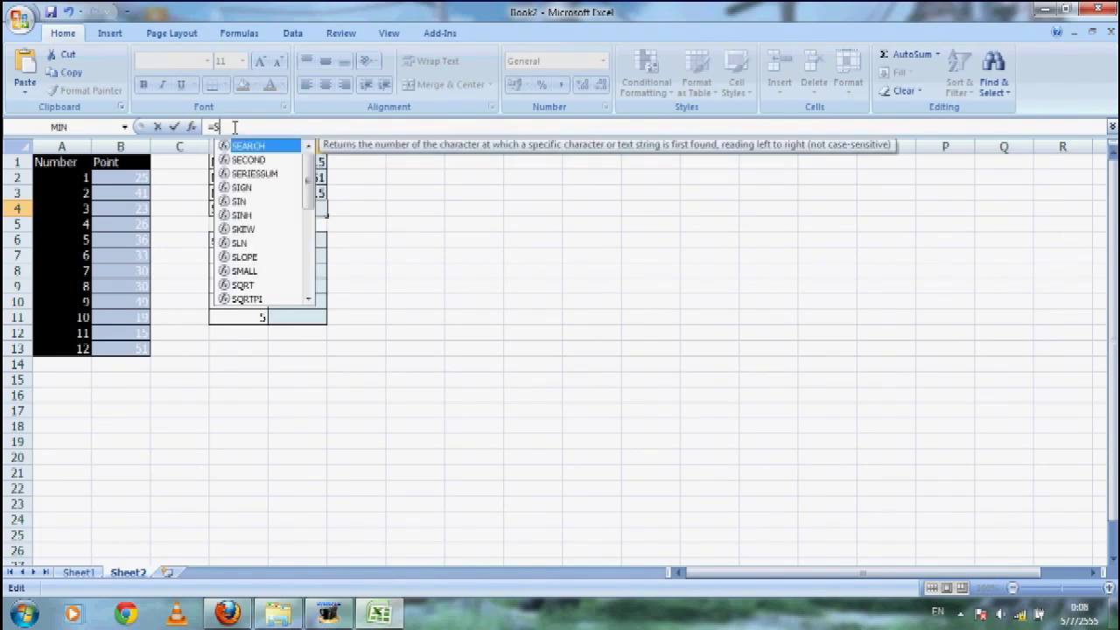
type("T")
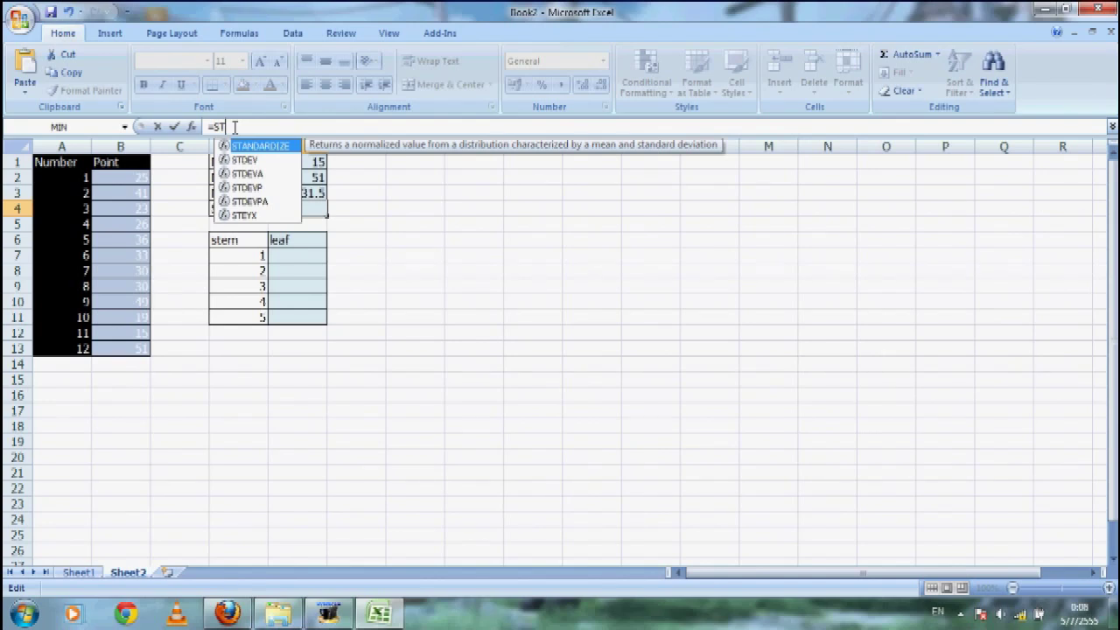
type("DE")
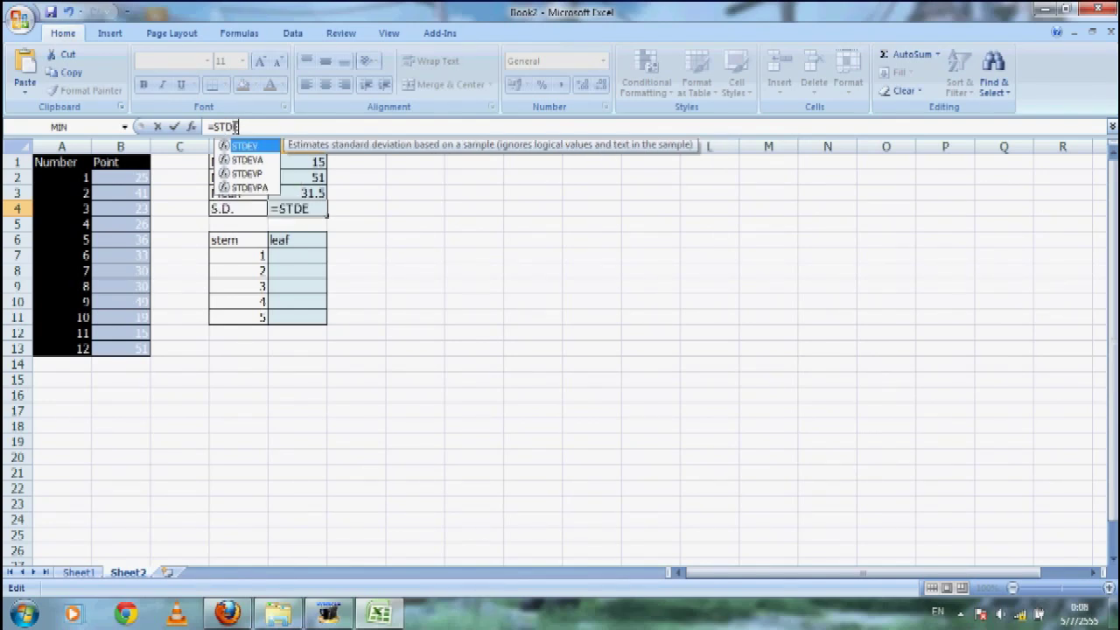
type("V")
double_click(255, 147)
left_click(131, 177)
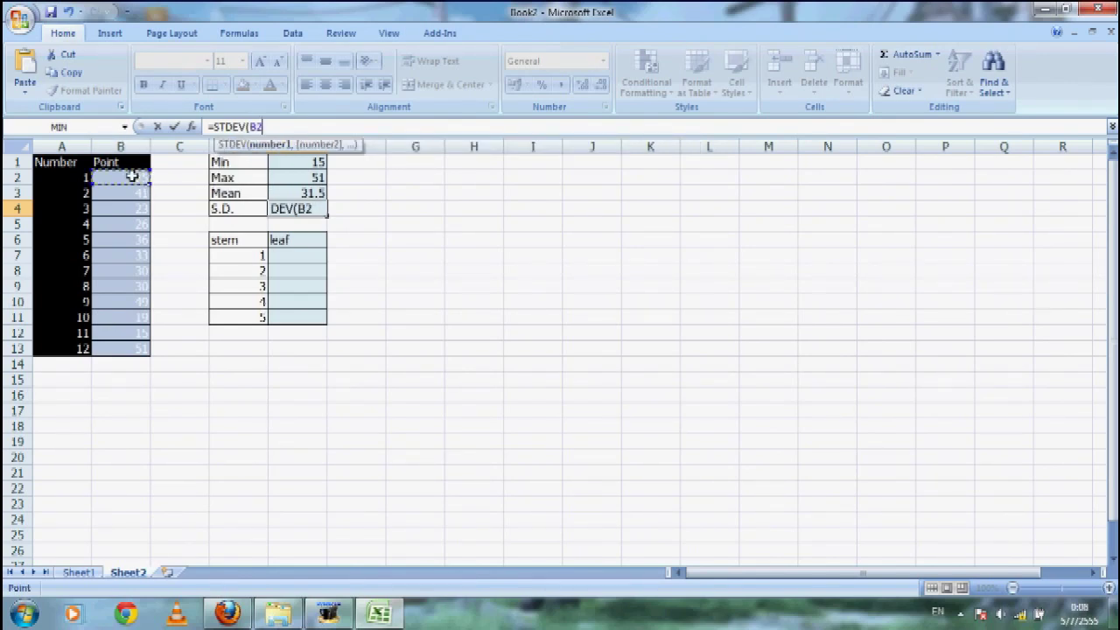
left_click_drag(132, 177, 149, 354)
key("F4")
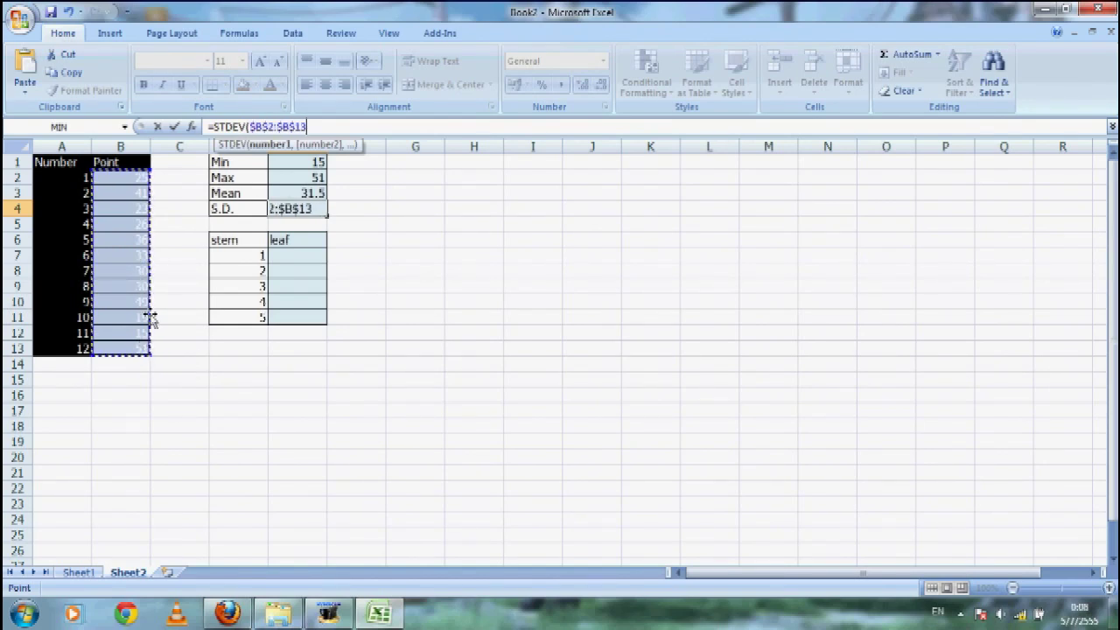
key("Return")
Begin the leaf formula for stem 3 in cell E9 as =REPT("0 ",COUNTIF, repeating a zero followed by a space.
key("Down")
key("Down")
key("Down")
key("Down")
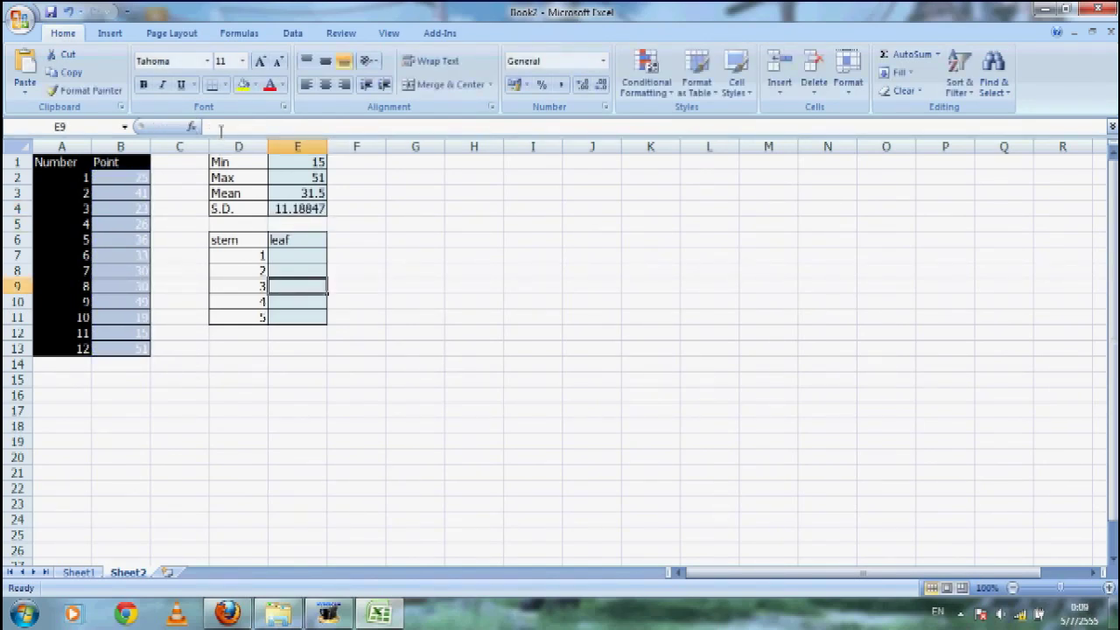
left_click(221, 129)
type("=REPT")
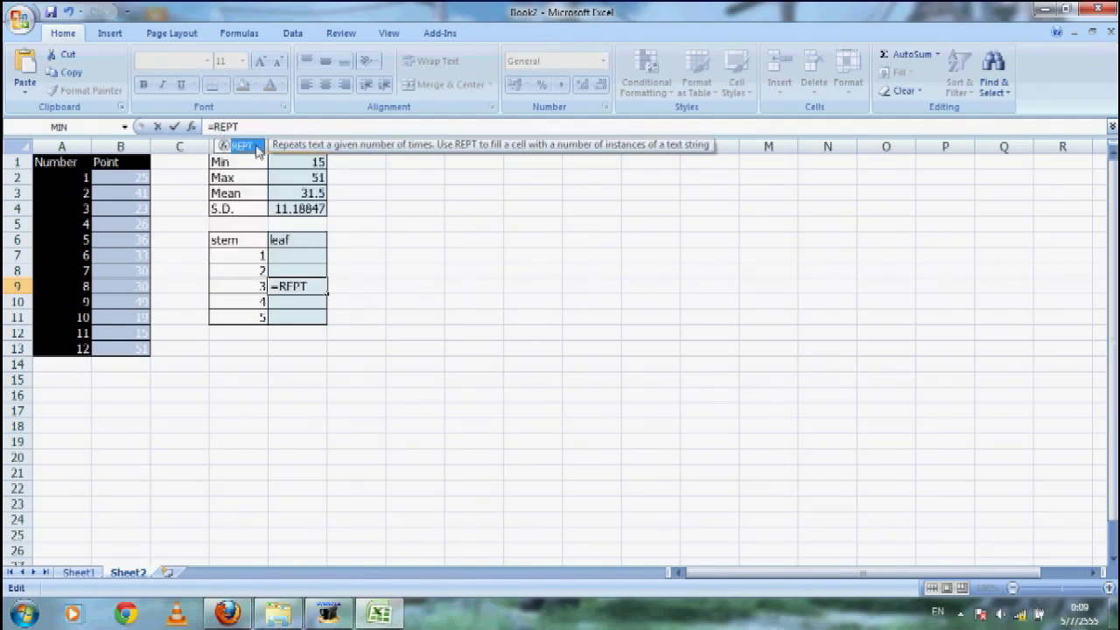
double_click(257, 148)
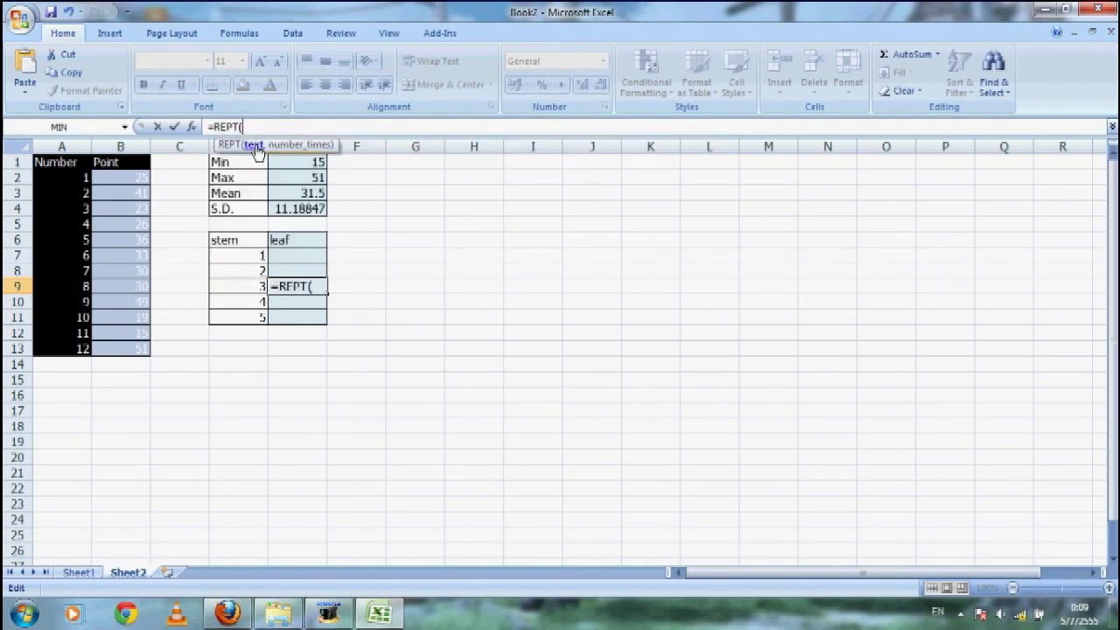
left_click_drag(238, 127, 222, 126)
left_click(278, 126)
type("\"0 \",COUNTIF")
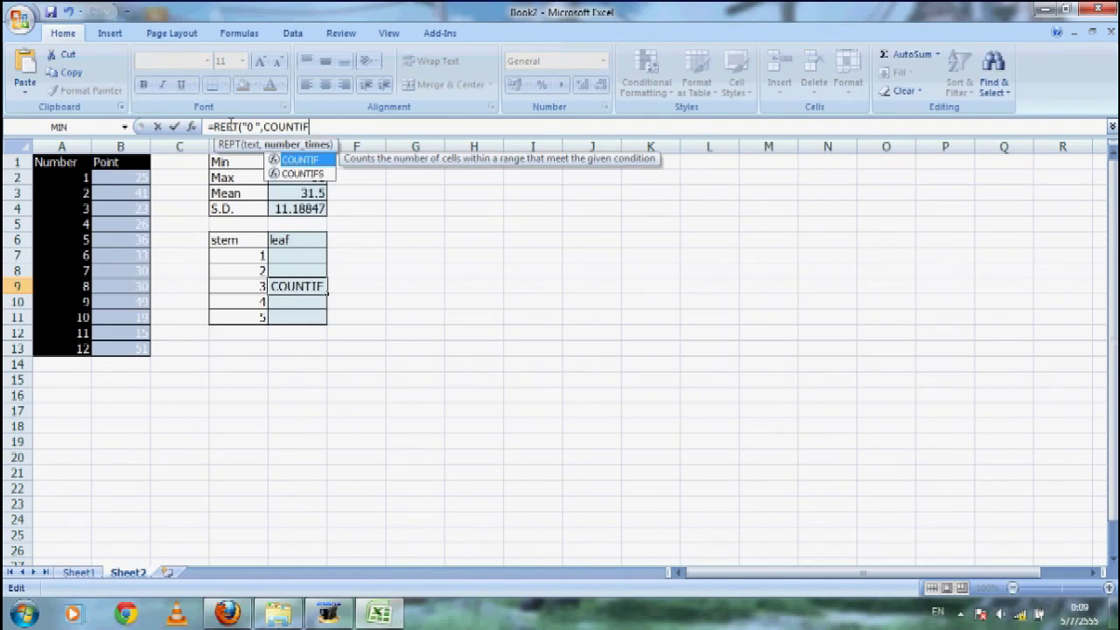
left_click_drag(315, 123, 272, 123)
left_click(311, 127)
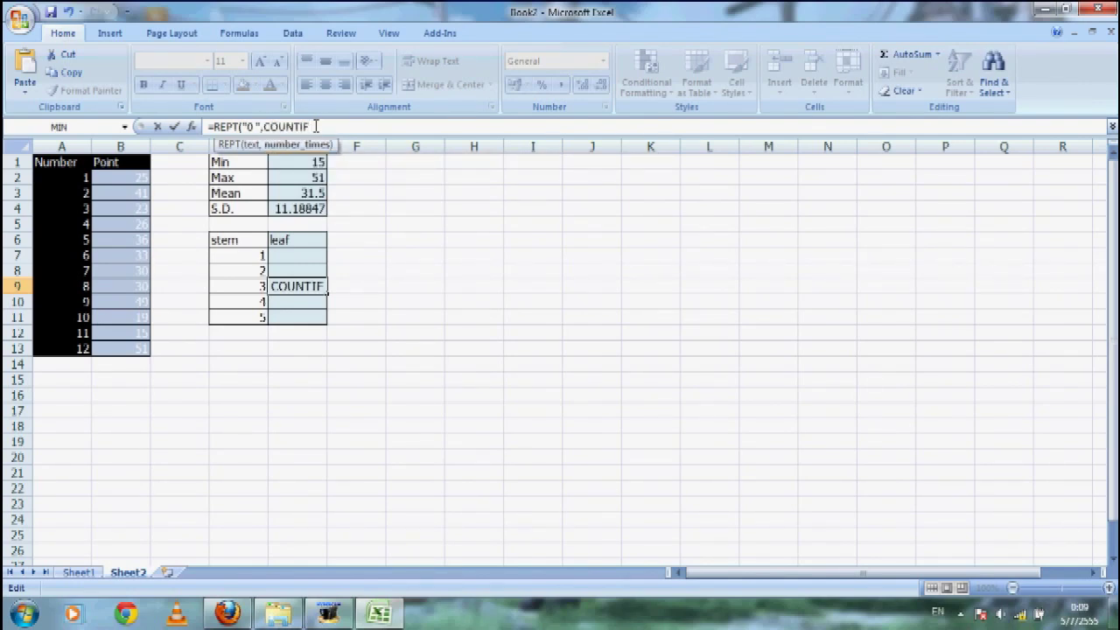
Complete the COUNTIF part of the E9 formula with range $B$2:$B$13 and criteria D9*10+0, and enter the formula.
type("(")
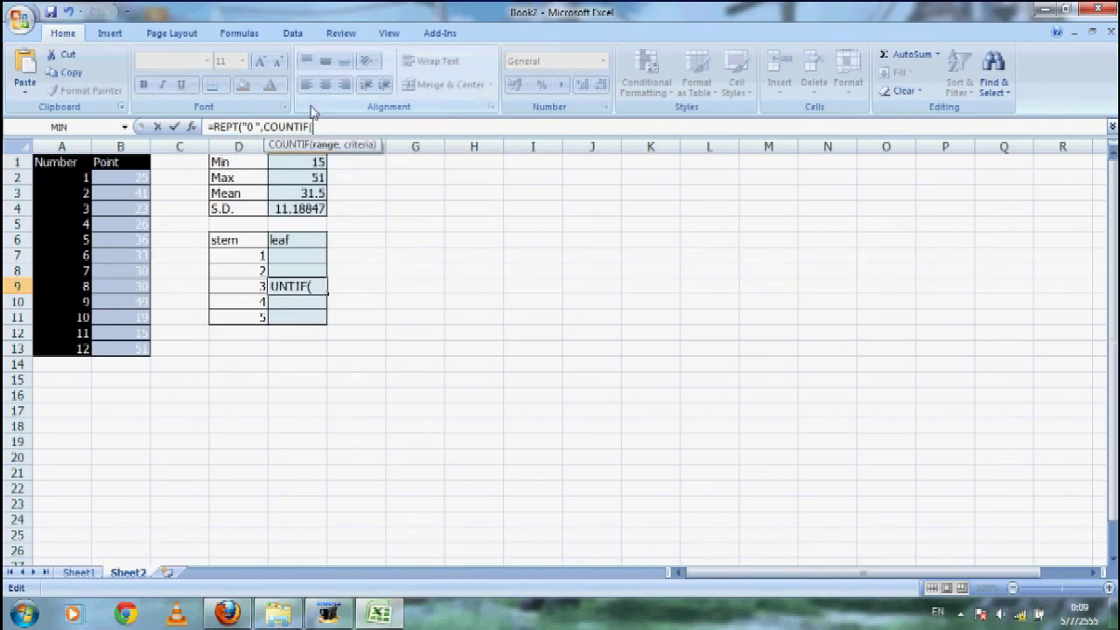
left_click_drag(114, 176, 131, 348)
key("F4")
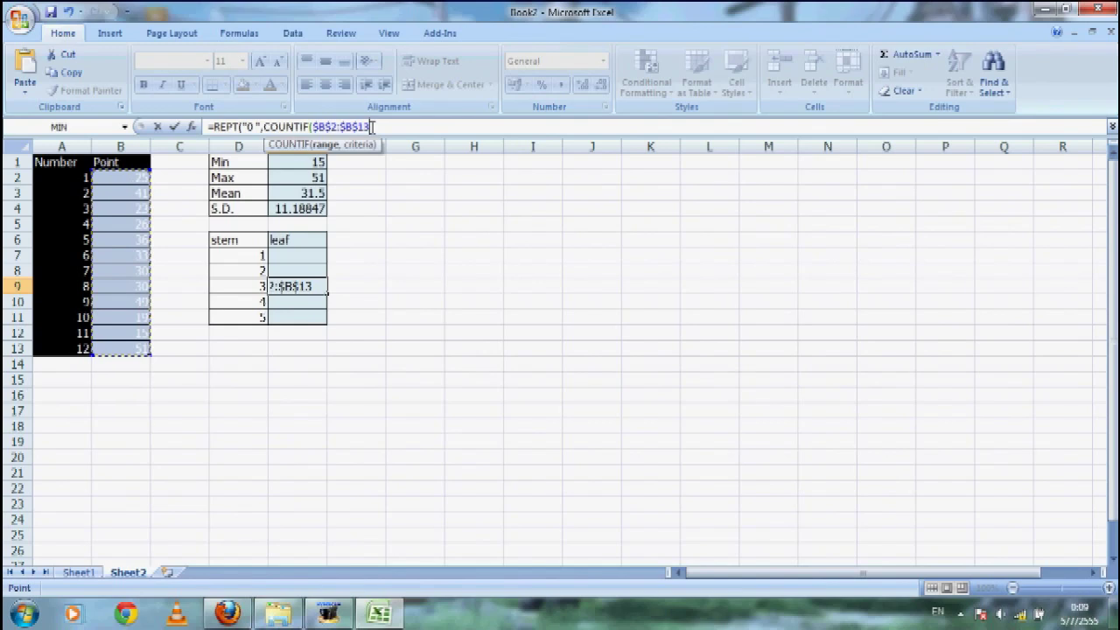
type(",")
left_click(251, 288)
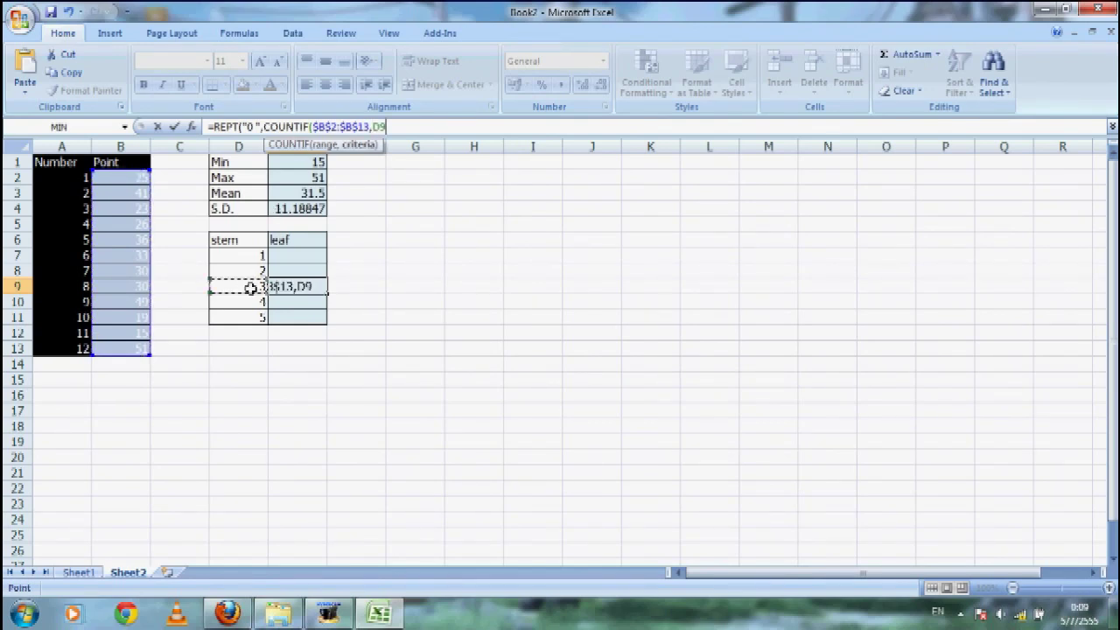
type("*10+0))")
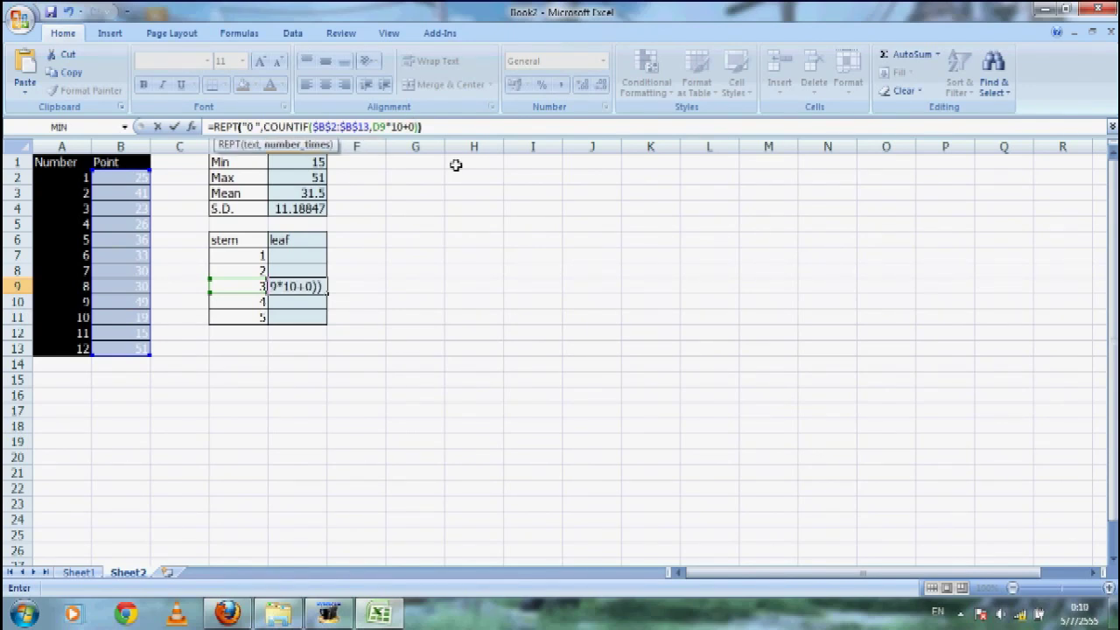
key("Return")
left_click(288, 286)
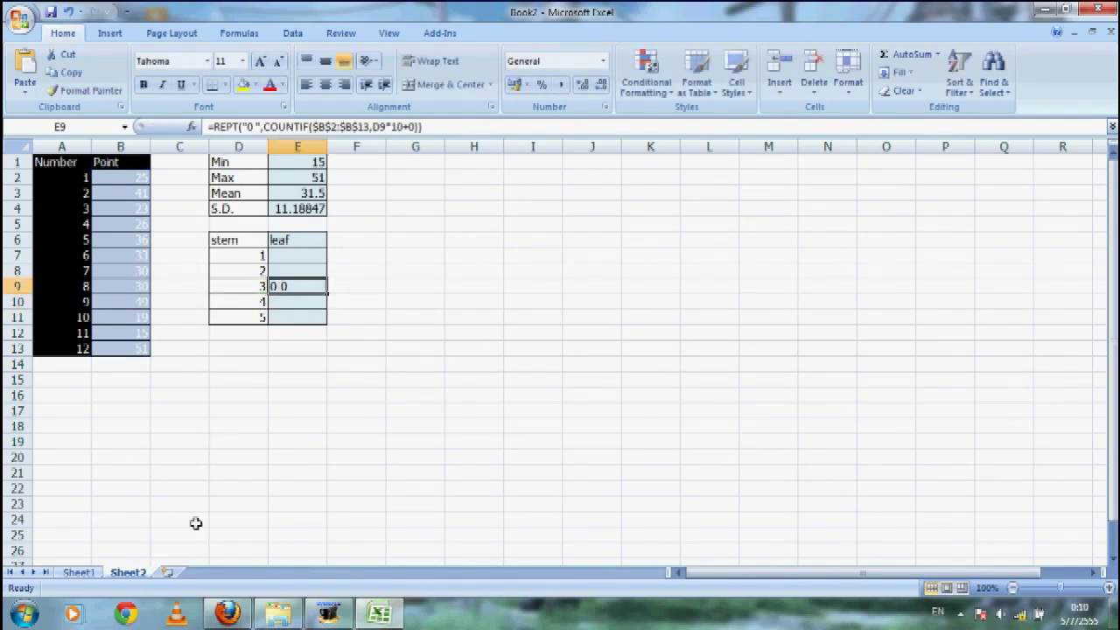
Extend the E9 leaf formula on Sheet2 with & and a copy of its REPT("0 ",COUNTIF($B$2:$B$13,D9*10+0)) term.
left_click(77, 572)
left_click(274, 286)
left_click_drag(208, 127, 222, 127)
left_click(127, 572)
left_click(429, 129)
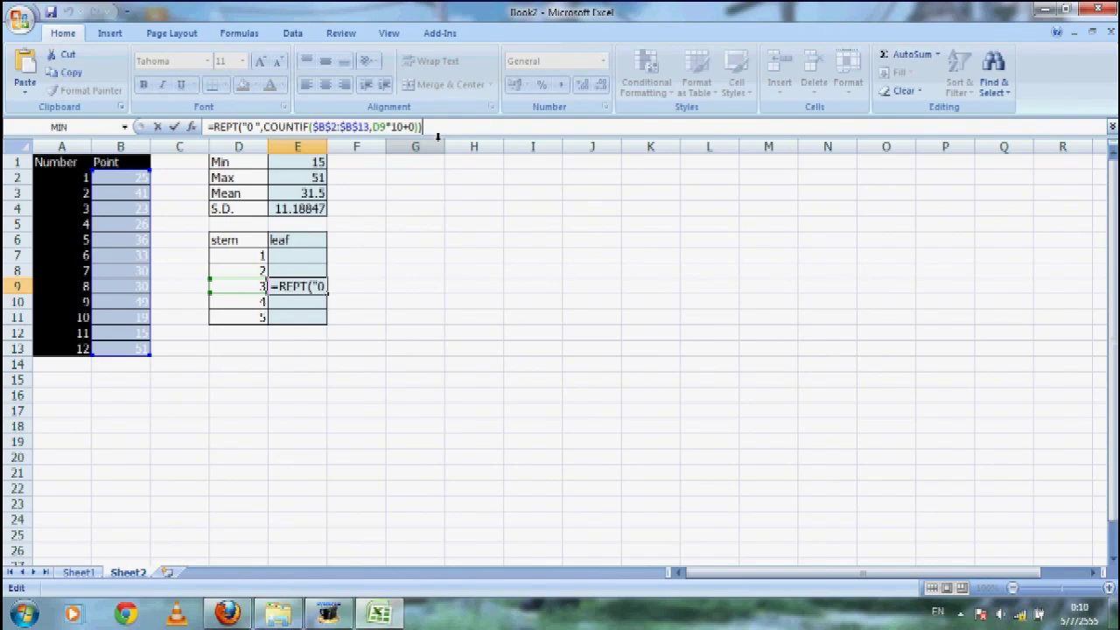
type("&")
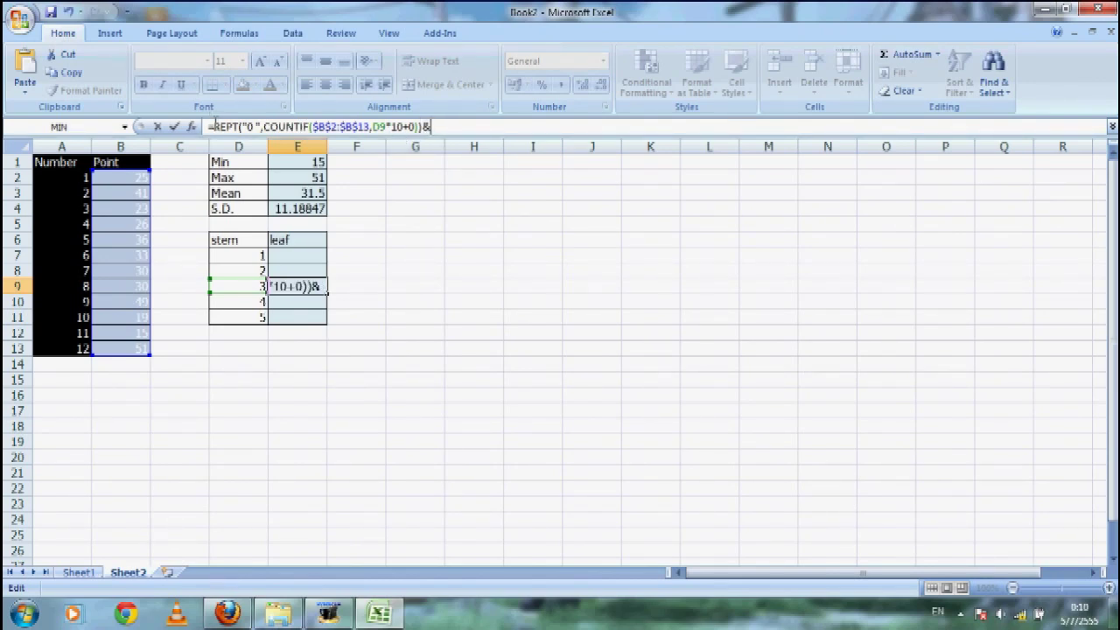
left_click_drag(213, 126, 421, 127)
key("ctrl+c")
left_click(442, 126)
key("ctrl+v")
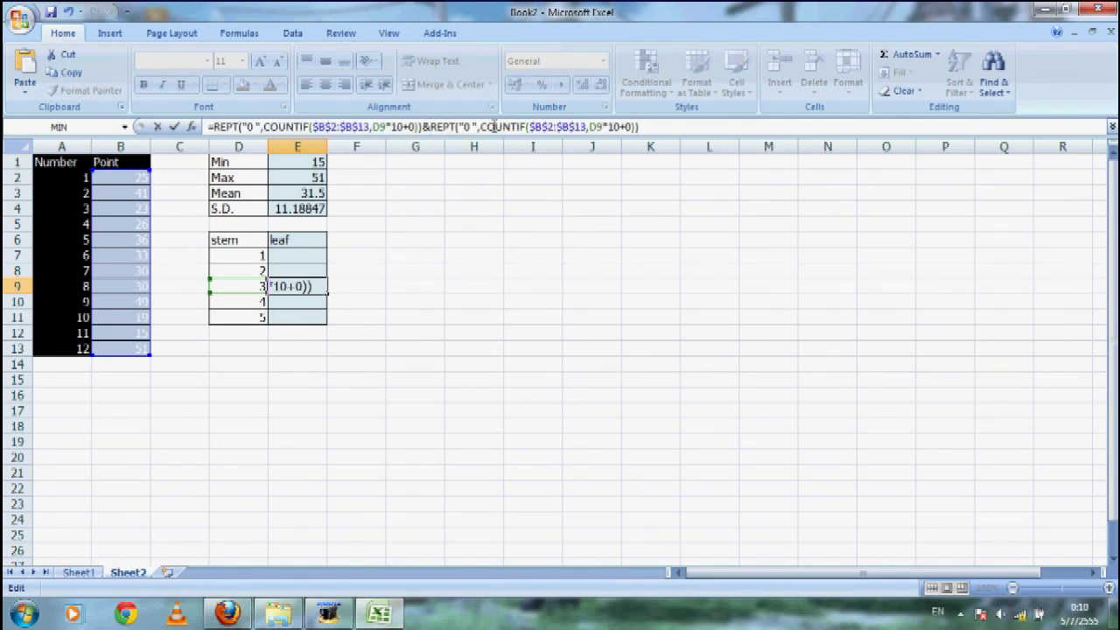
Change the second REPT term in E9 to repeat "1 " and count values equal to D9*10+1.
left_click_drag(404, 127, 414, 127)
left_click(629, 127)
key("BackSpace")
type("1")
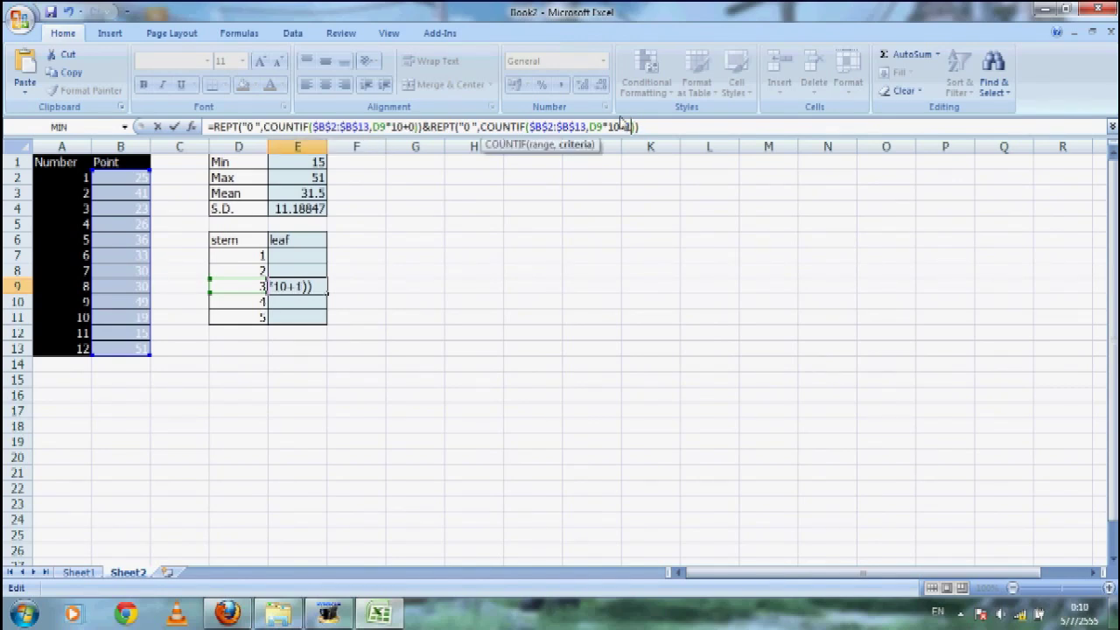
left_click_drag(246, 126, 255, 127)
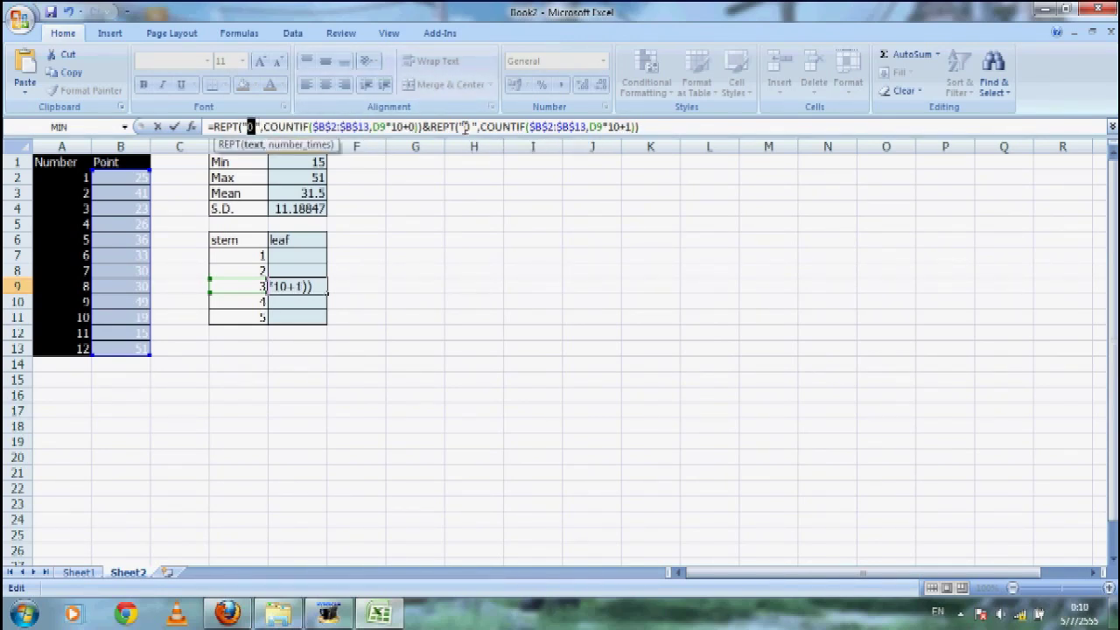
left_click_drag(464, 128, 469, 128)
type("1")
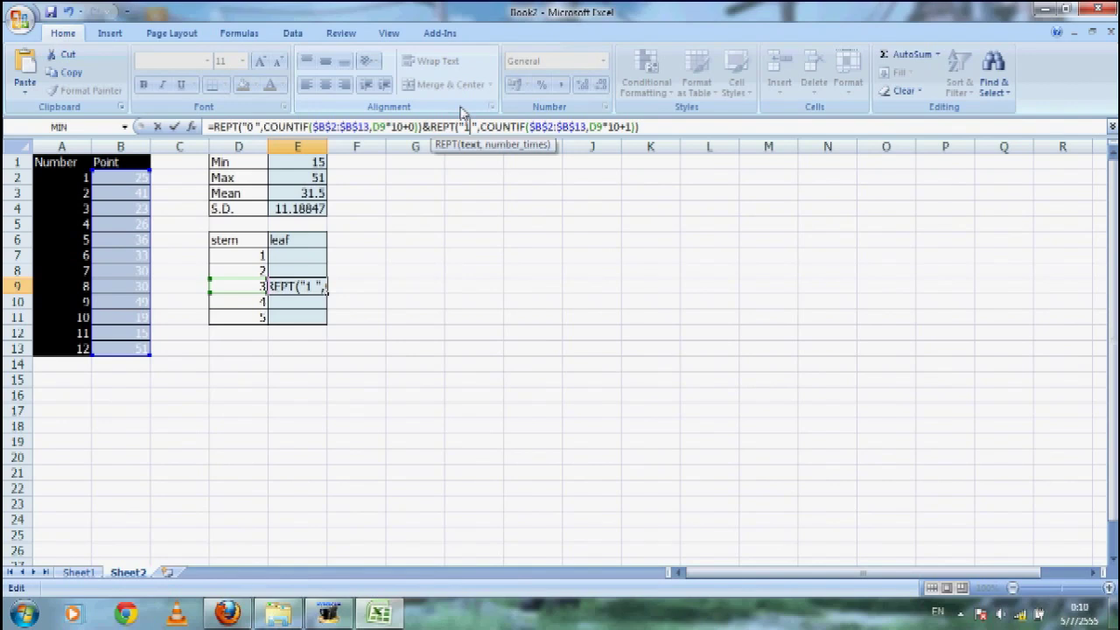
Append a copy of the &REPT("1 "…) term to the E9 formula and change it to "2 " with criteria D9*10+2.
left_click_drag(650, 127, 425, 126)
key("ctrl+c")
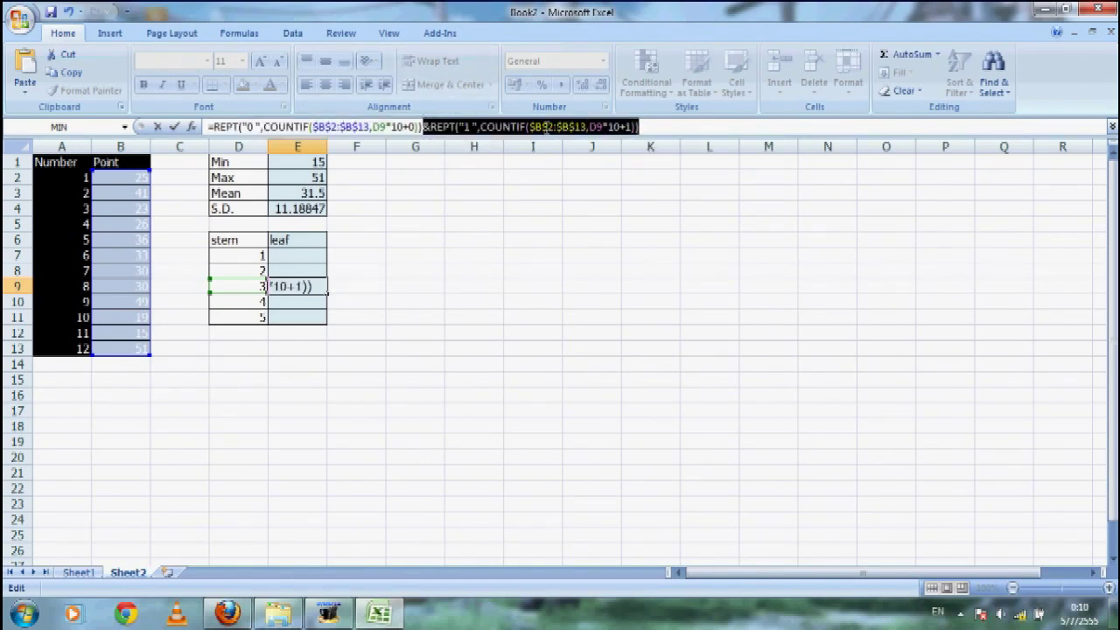
left_click(657, 128)
key("ctrl+v")
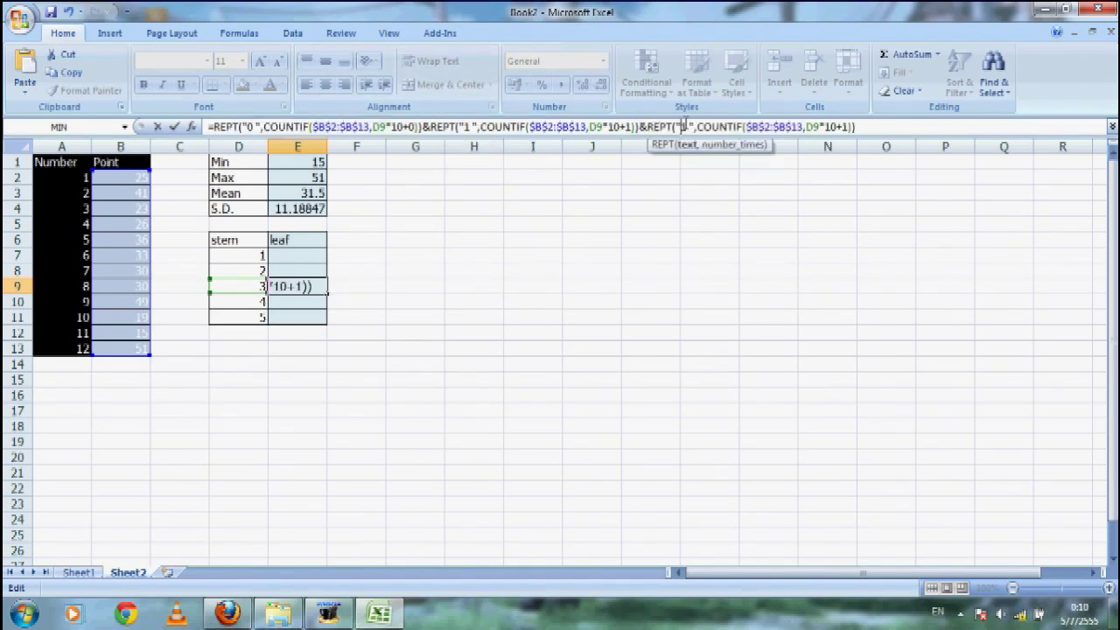
key("BackSpace")
type("2")
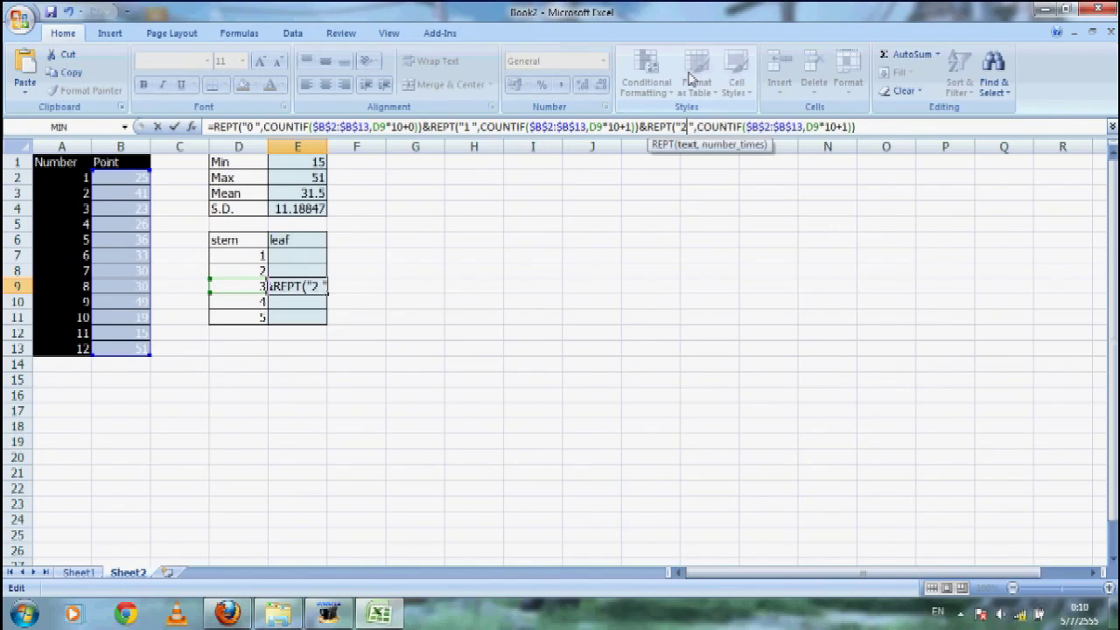
left_click(848, 127)
key("BackSpace")
type("2")
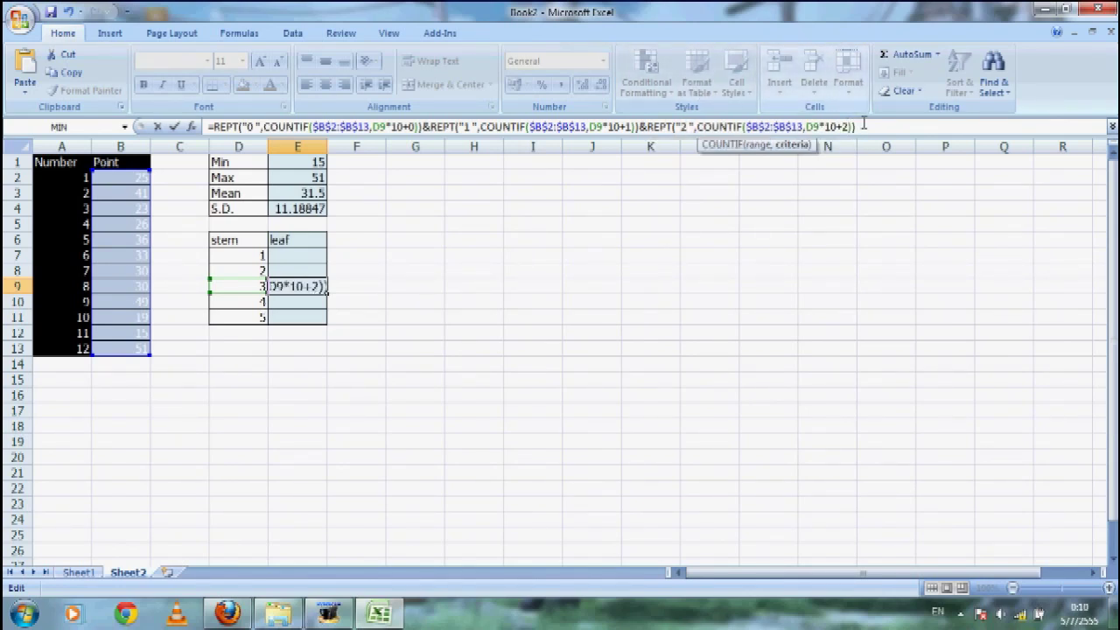
Append another &REPT term to the E9 formula for leaf "3 " with COUNTIF criteria D9*10+3.
key("End")
key("ctrl+v")
key("Left")
key("BackSpace")
type("3")
left_click(903, 125)
key("BackSpace")
type("3")
Add the leaf 4 term to the end of the E9 formula, using text "4 " and criteria D9*10+4.
left_click(1077, 128)
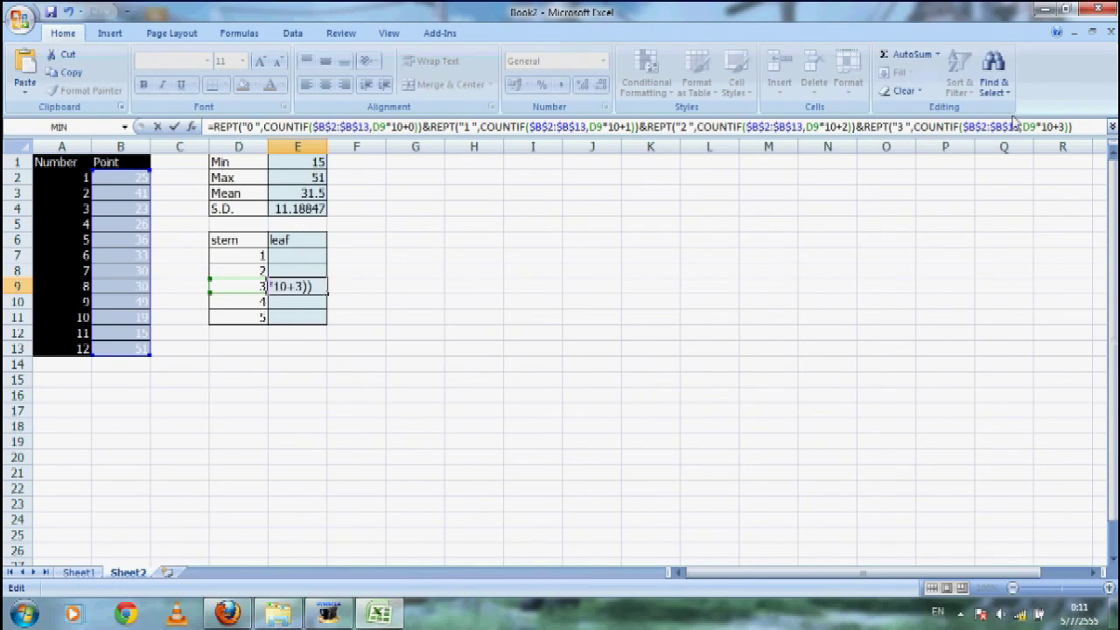
key("ctrl+v")
left_click(245, 127)
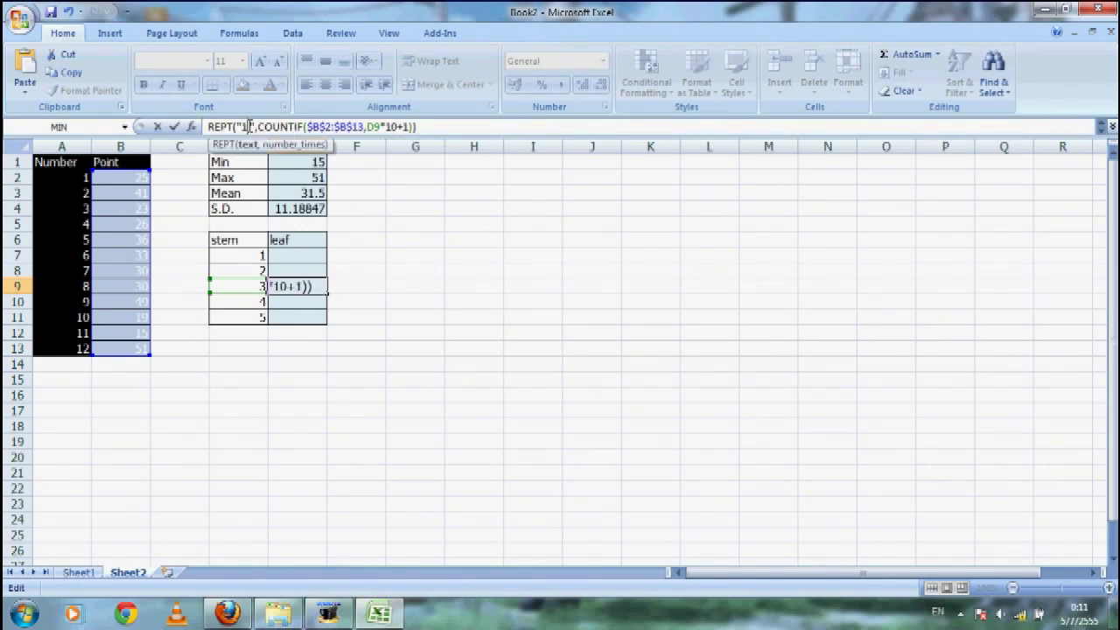
key("BackSpace")
type("4")
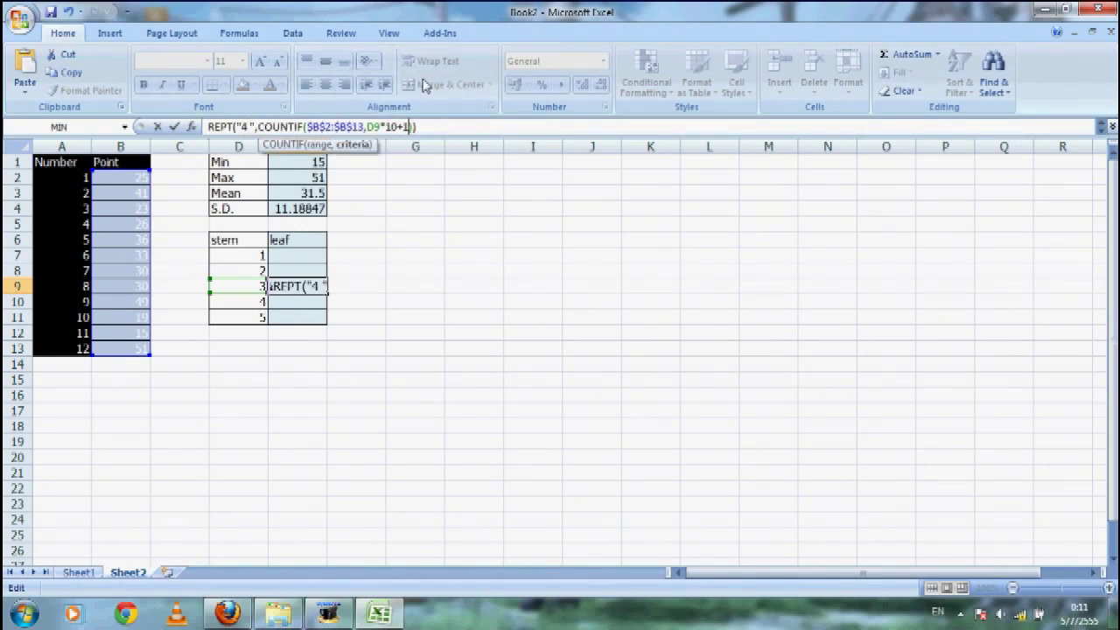
left_click(405, 127)
key("BackSpace")
type("4")
Add the leaf 5 term to the end of the E9 formula, using text "5 " and criteria D9*10+5.
left_click(436, 129)
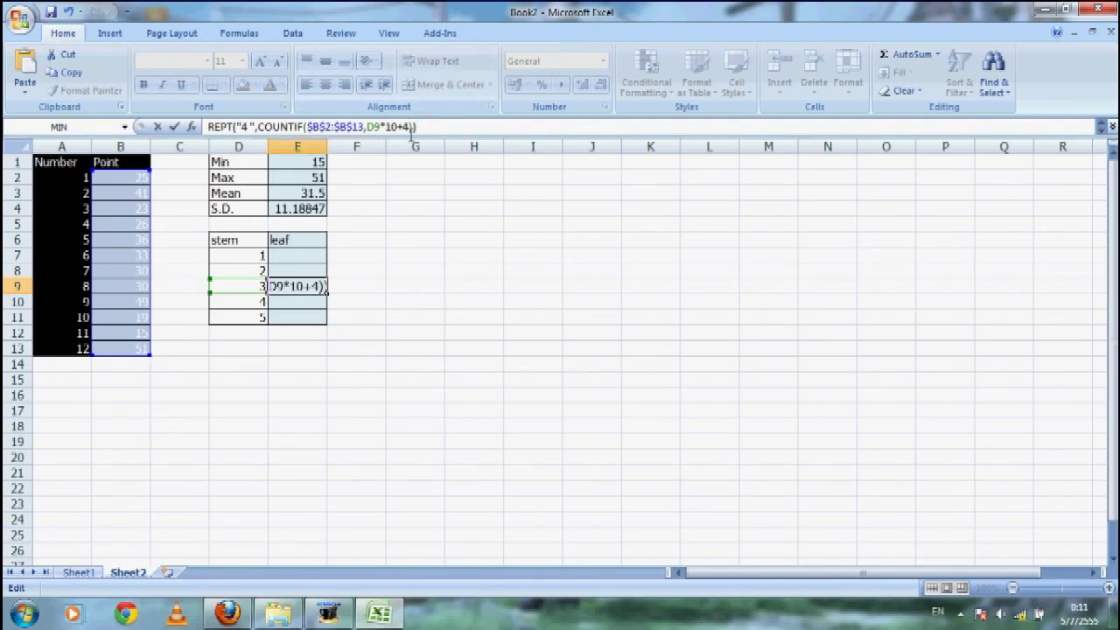
type("&")
key("ctrl+v")
key("BackSpace")
type("5")
left_click(626, 127)
key("BackSpace")
type("5")
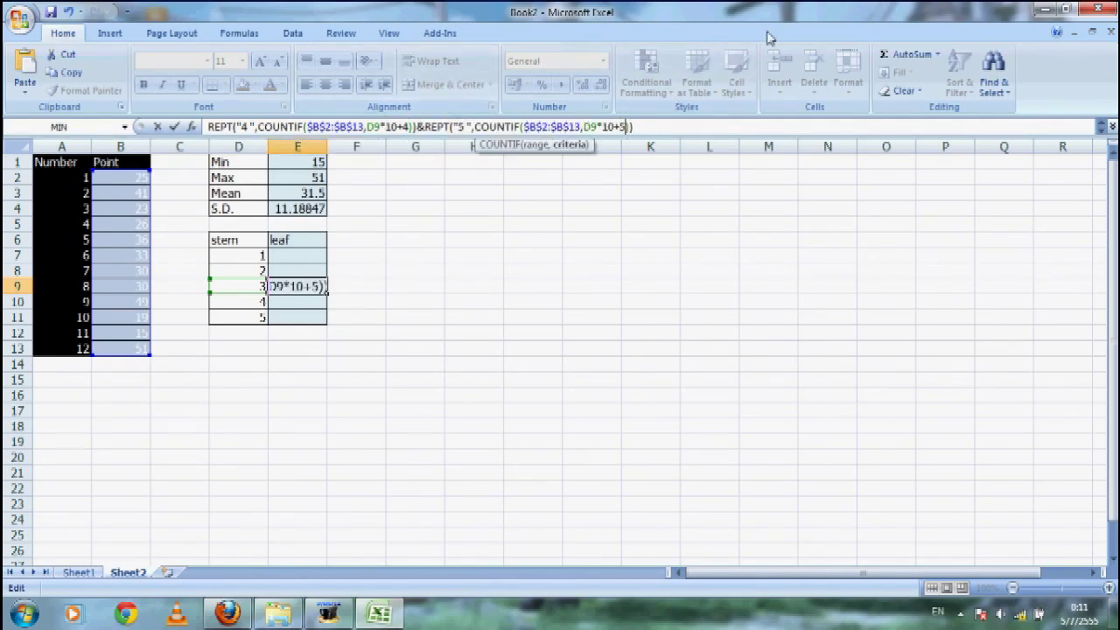
Add the leaf 6 term to the end of the E9 formula, using text "6 " and criteria D9*10+6.
left_click(650, 130)
key("ctrl+v")
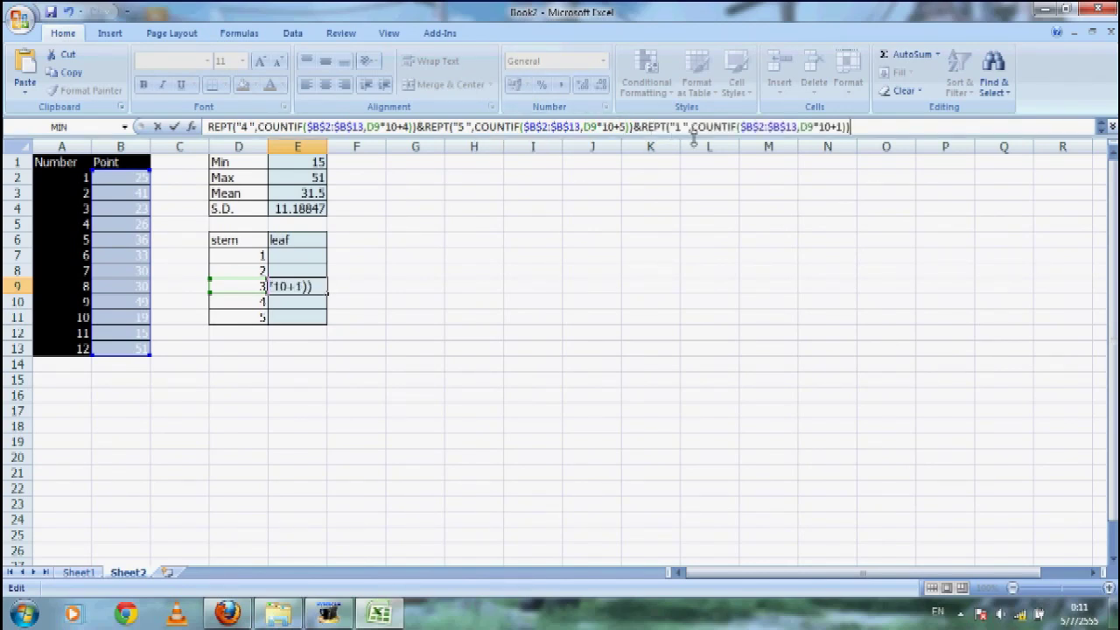
left_click(682, 129)
key("BackSpace")
type("6")
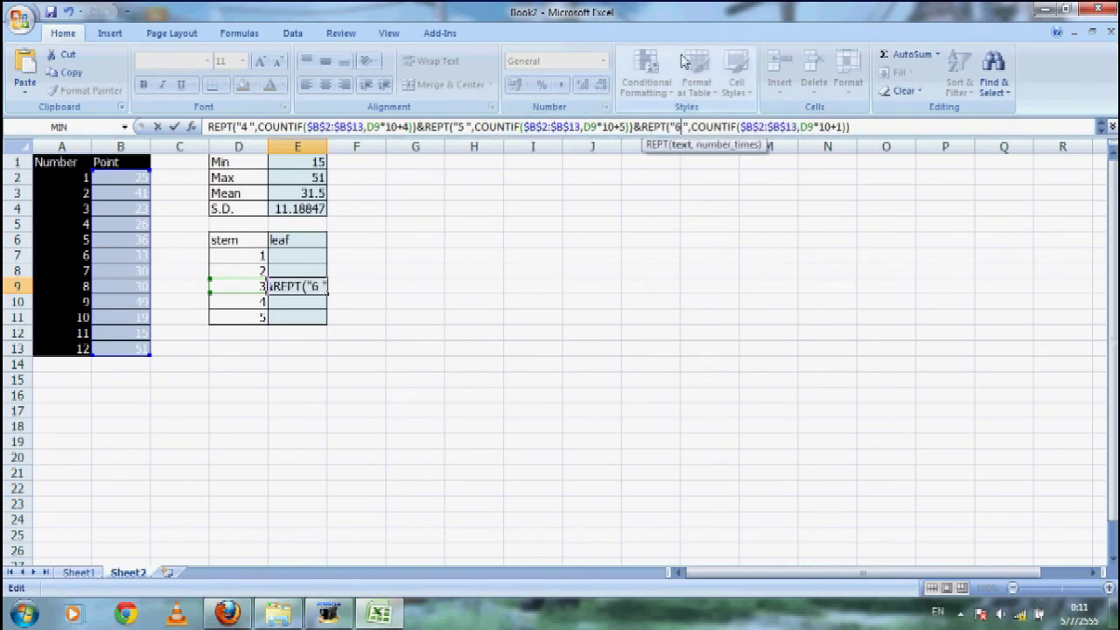
key("Right")
key("Right")
key("Right")
key("Right")
key("Right")
key("Right")
key("Right")
key("Right")
key("Right")
key("Right")
key("Right")
key("BackSpace")
type("6")
Add the leaf 7 term to the end of the E9 formula, using text "7 " and criteria D9*10+7.
key("ctrl+v")
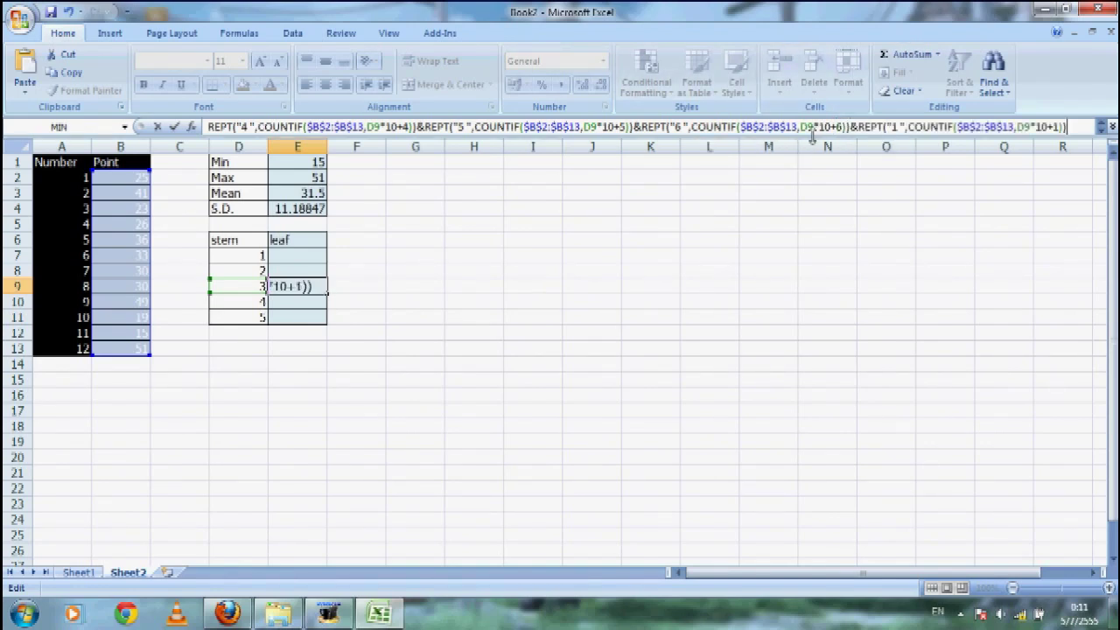
left_click(898, 126)
key("BackSpace")
type("7")
left_click(1061, 126)
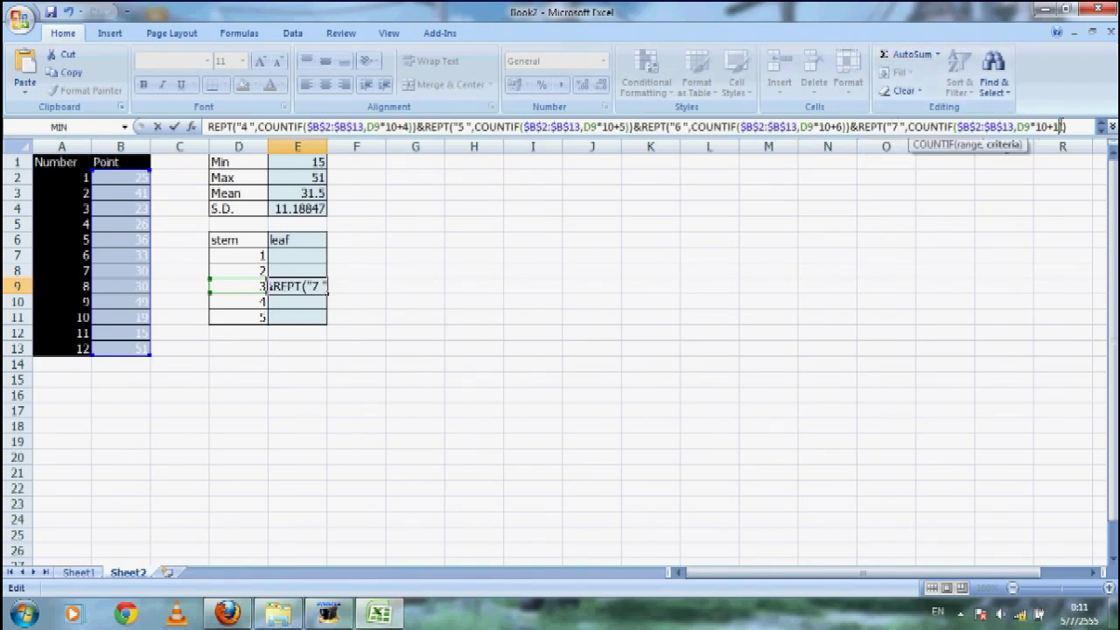
key("BackSpace")
type("7")
Add the leaf 8 term to the end of the E9 formula, using text "8 " and criteria D9*10+8.
left_click(1084, 132)
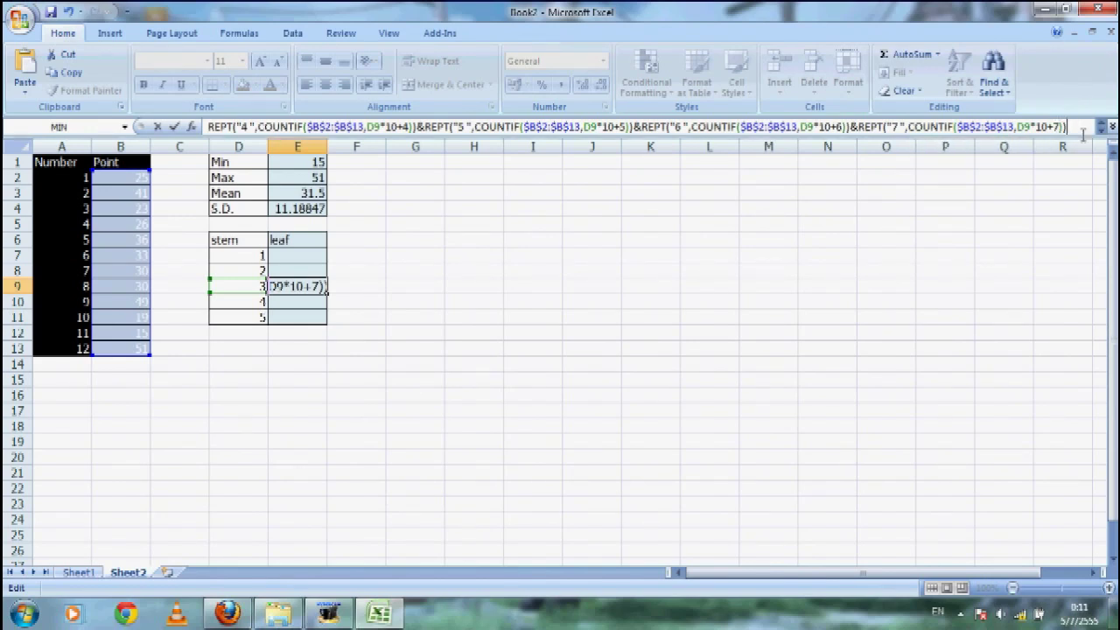
key("ctrl+v")
left_click(248, 126)
key("BackSpace")
type("8")
left_click(407, 127)
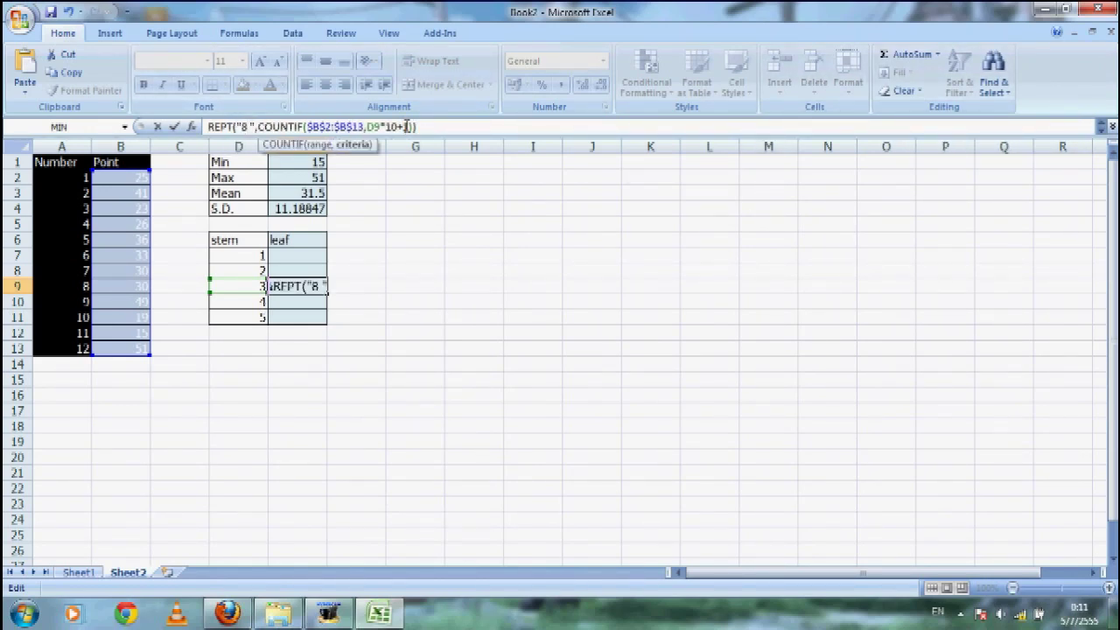
key("BackSpace")
type("8))")
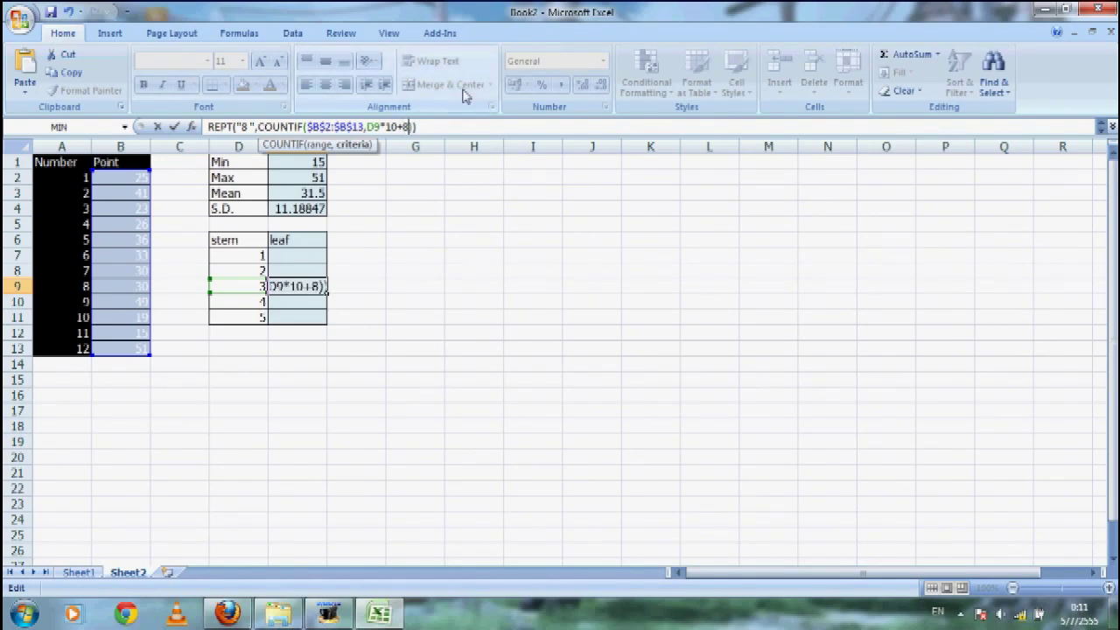
type("&")
Append the last REPT term for leaf "9 " with criteria D9*10+9 and enter the completed E9 formula.
type("REPT(\"1 \",COUNTIF($B$2:$B$13,D9*10+1))")
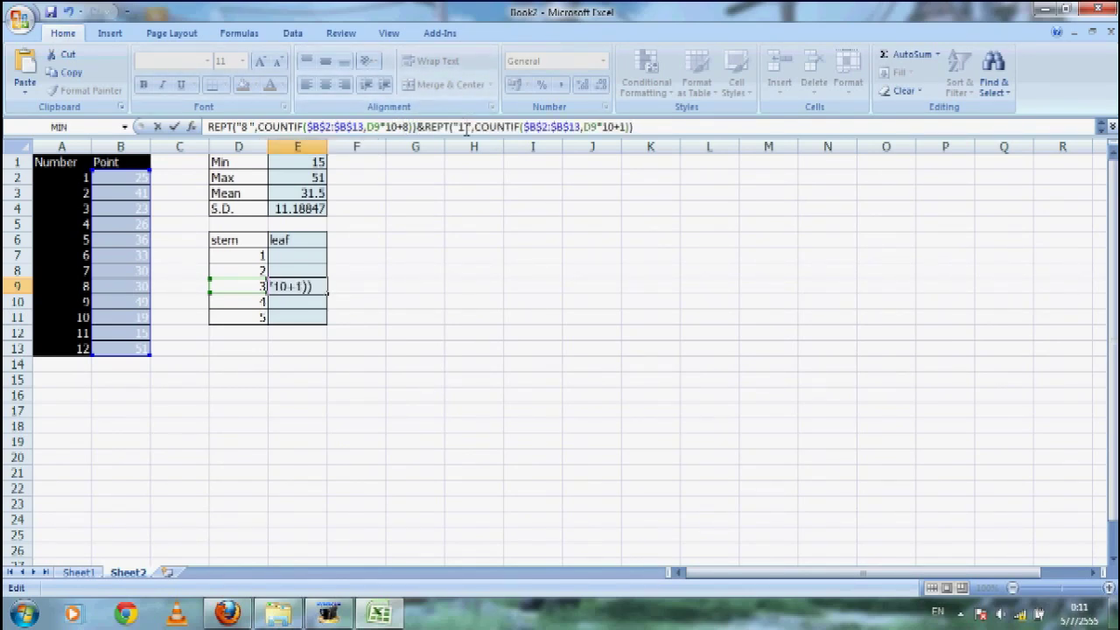
left_click(464, 126)
key("BackSpace")
type("9")
left_click(627, 129)
key("BackSpace")
type("9")
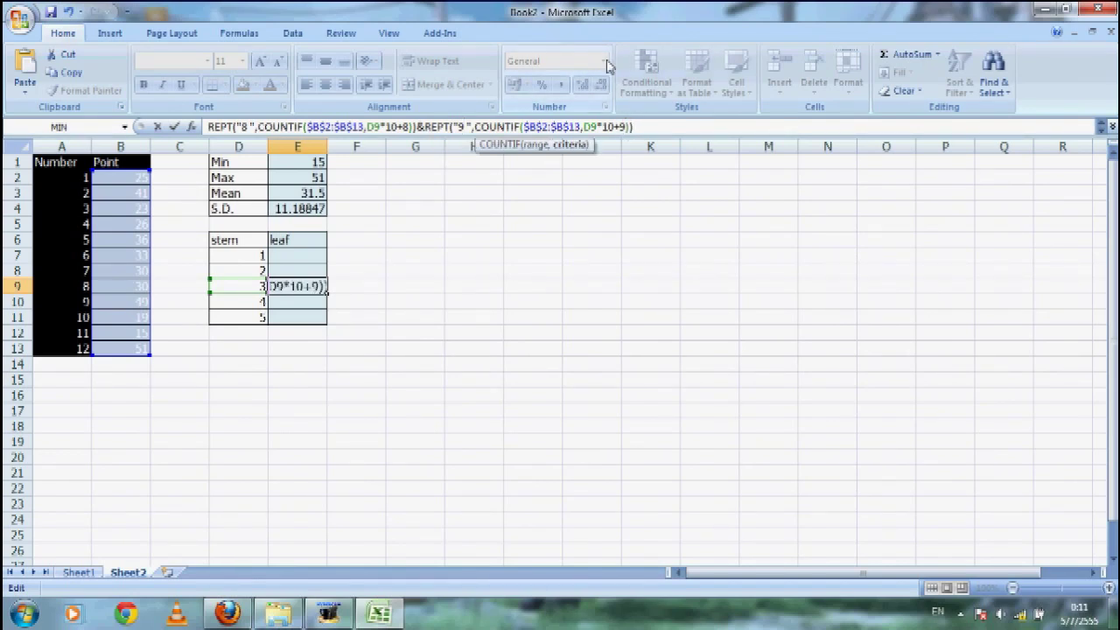
key("Return")
Fill the leaf formula from E9 on Sheet2 into the other stem rows, covering E7:E11.
key("Up")
left_click(78, 572)
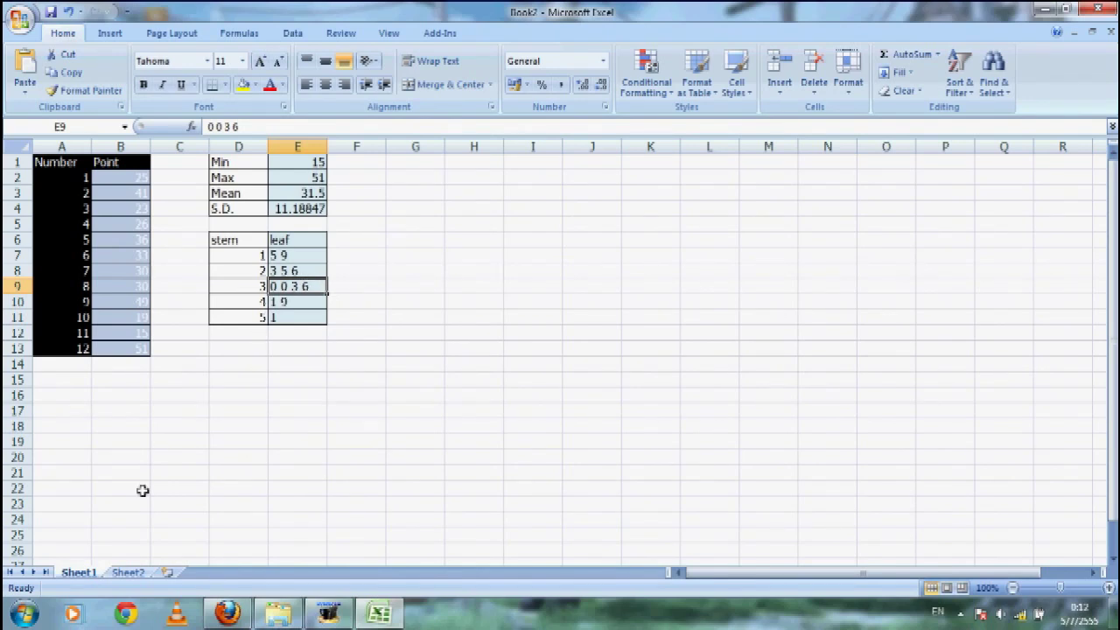
key("ctrl+Page_Down")
left_click_drag(327, 294, 330, 322)
left_click(310, 254)
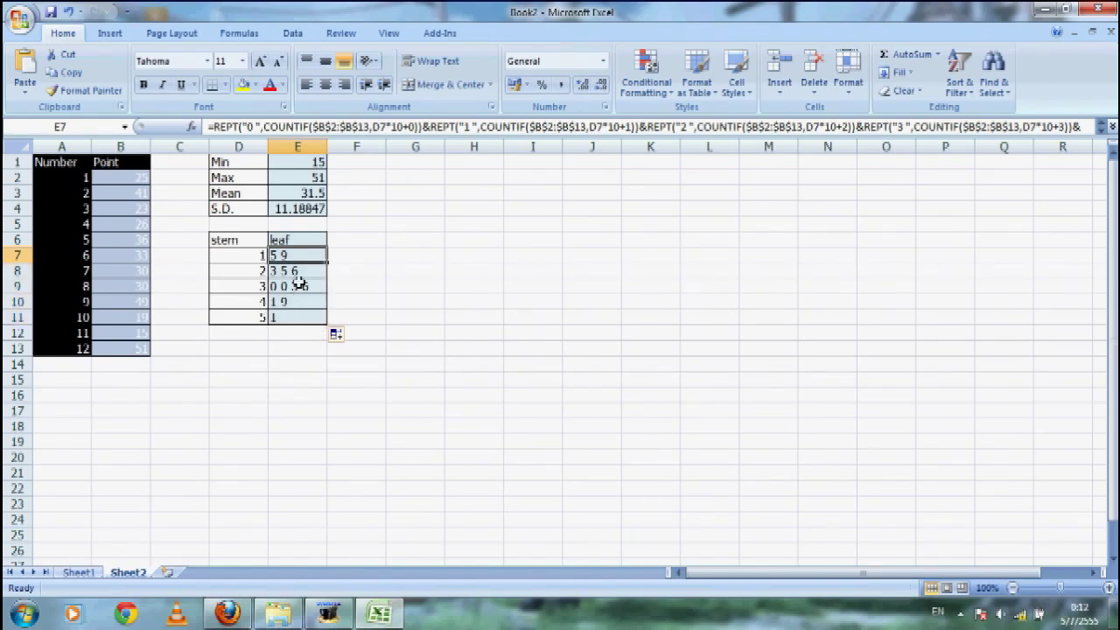
left_click_drag(326, 253, 331, 324)
left_click(347, 289)
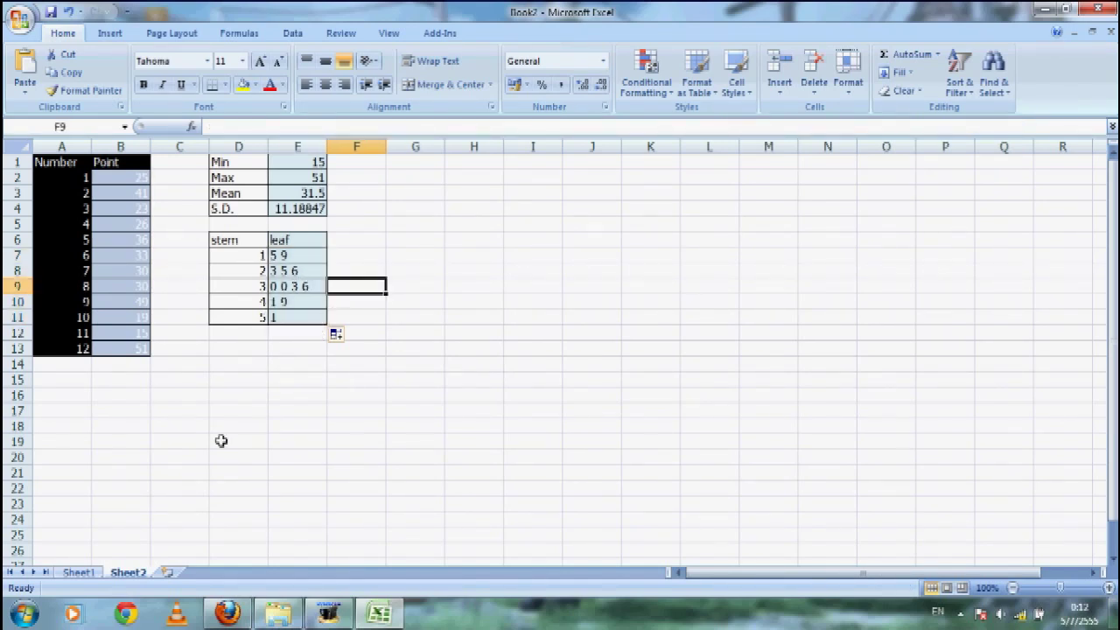
left_click(90, 573)
left_click_drag(311, 260, 289, 254)
left_click(294, 315)
left_click(363, 285)
Change the first Point value in B2 to 24 and check the leaves of stem 2 in E8.
left_click(133, 180)
left_click(249, 123)
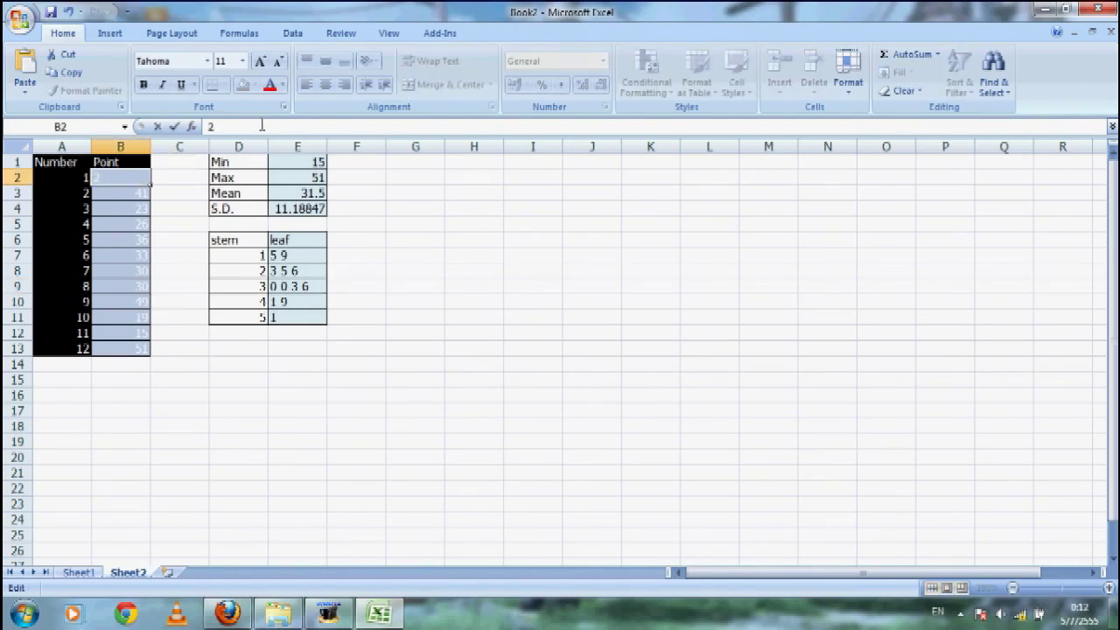
left_click(185, 246)
left_click(295, 270)
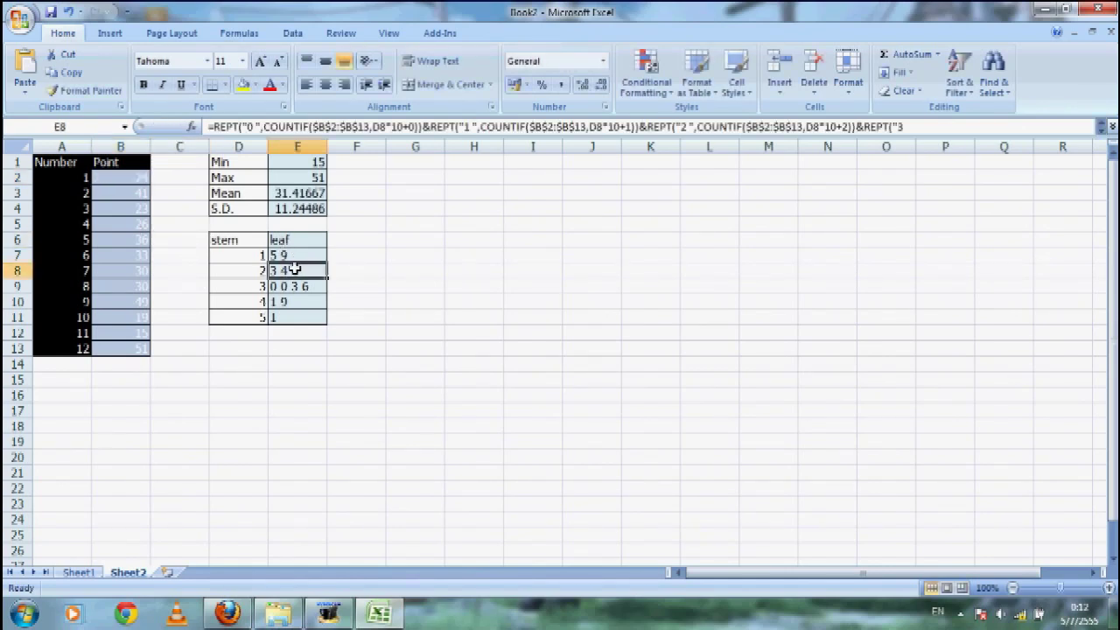